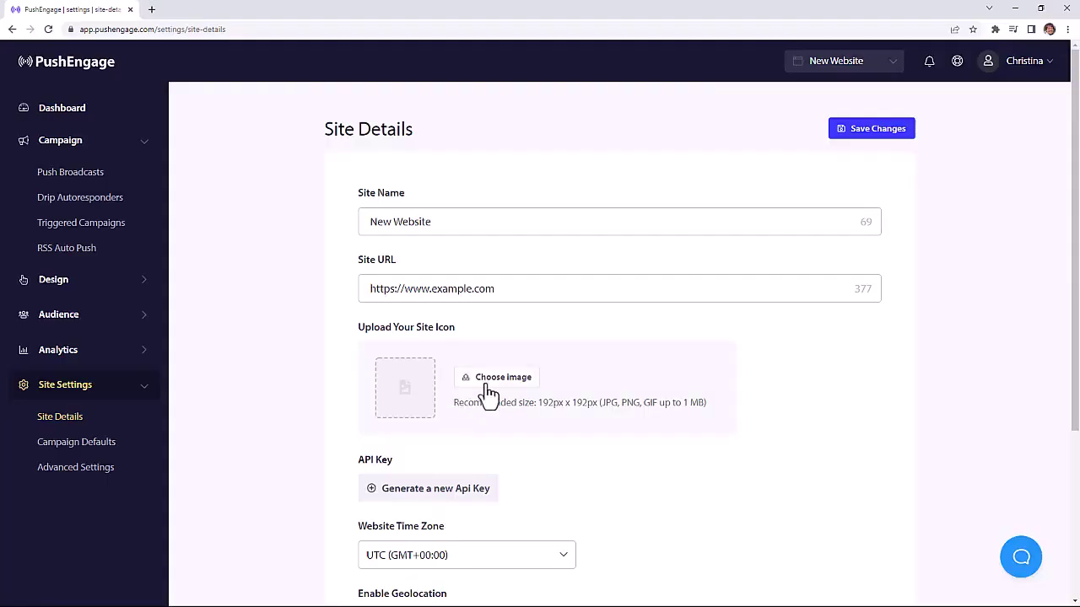
Upload the PushEngage logo image as the site icon for New Website
click(497, 377)
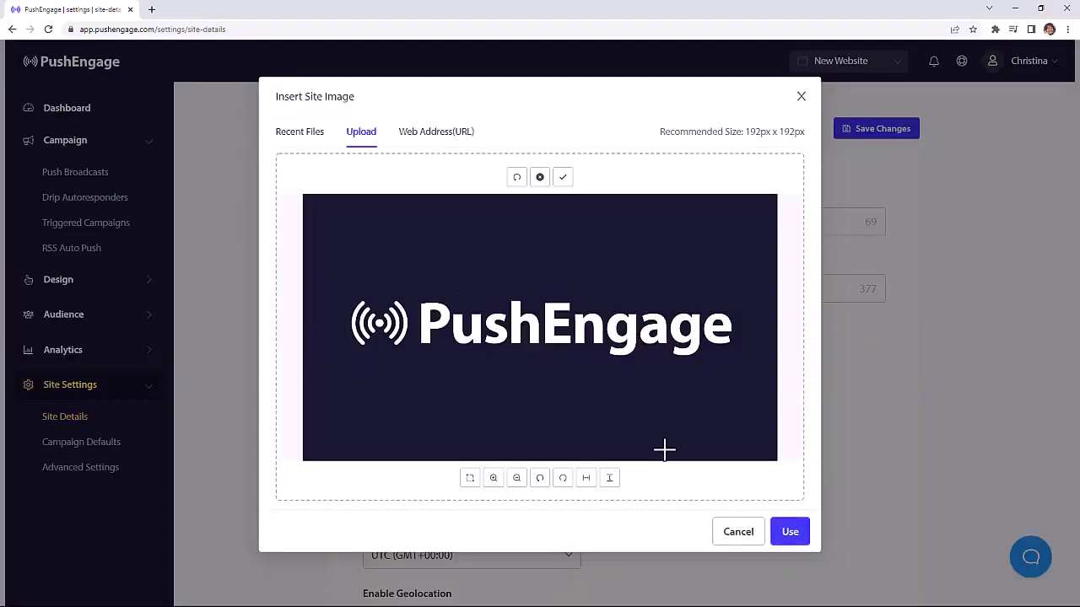
click(781, 533)
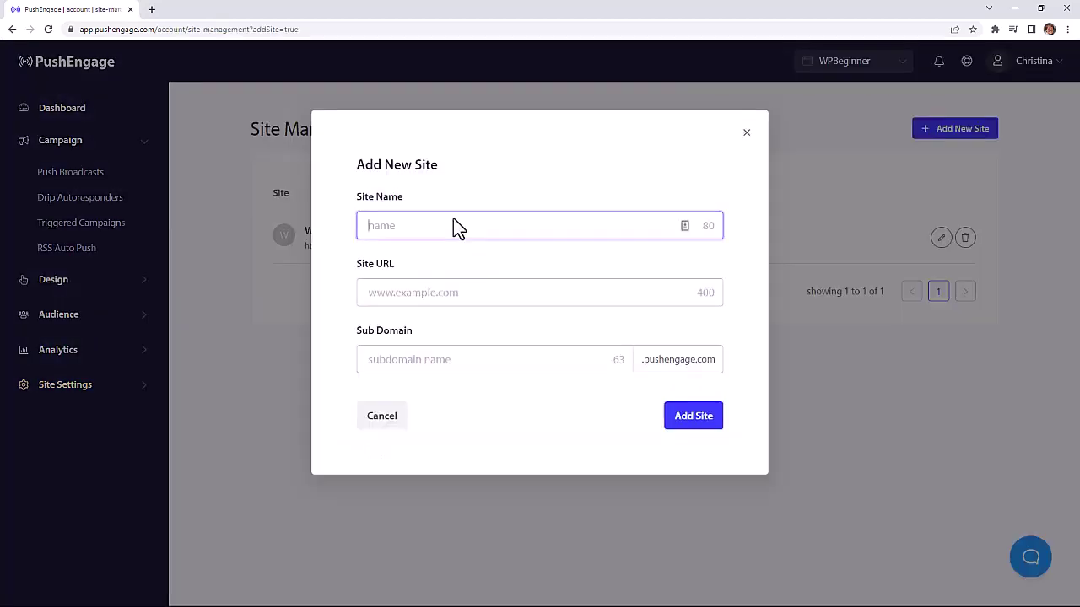
Enter "New Website" as the name of the new site and start filling in its site URL
text(New Website)
key(Tab)
text(ww)
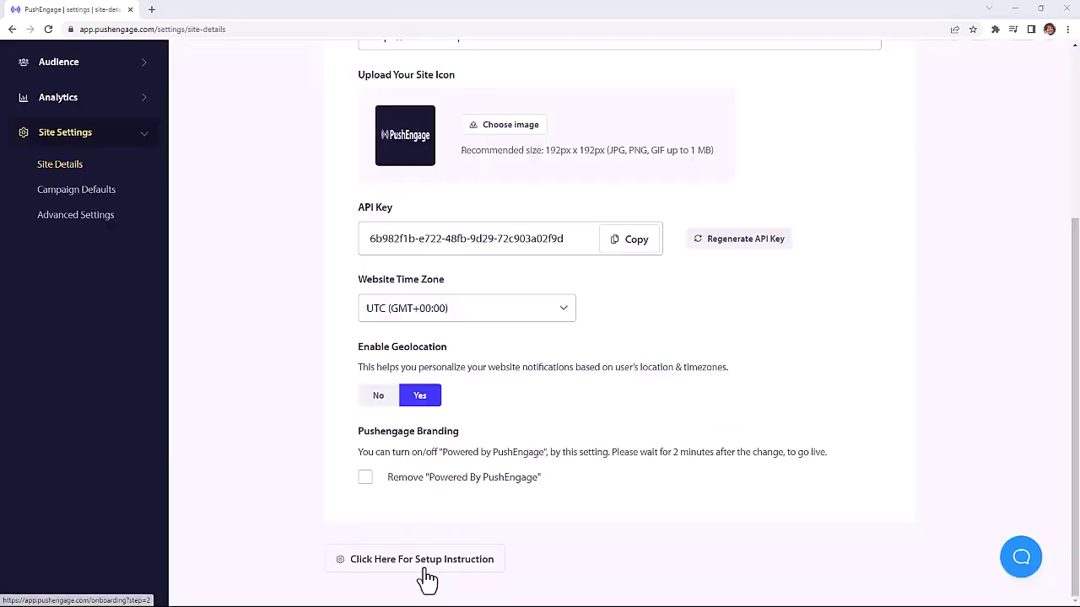
Open the setup instructions and choose WordPress as the website type for installing PushEngage
click(426, 560)
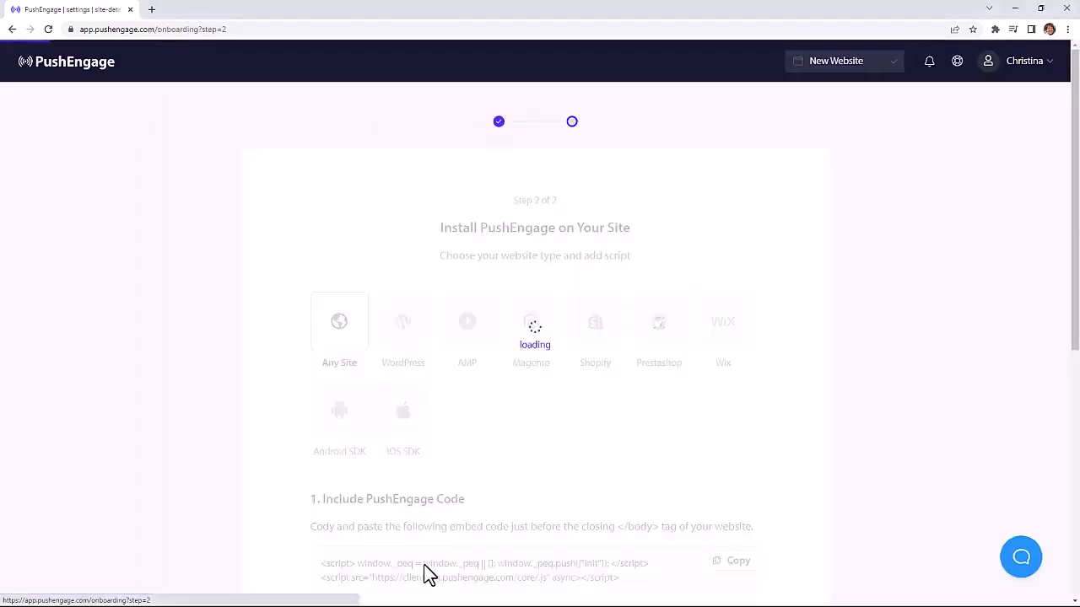
click(406, 333)
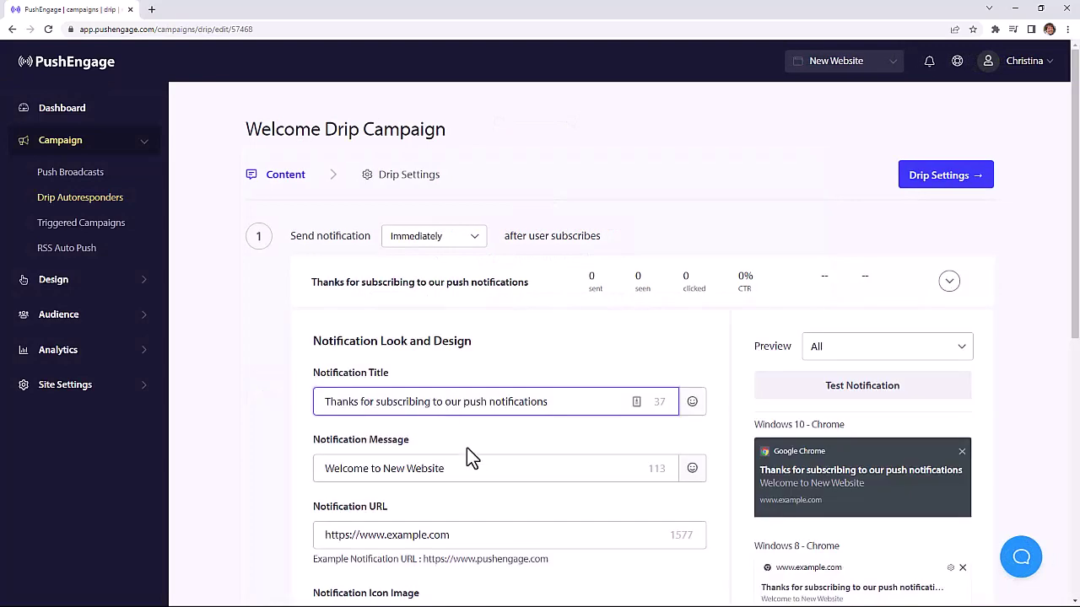
Look over the Welcome Drip Campaign's notification content and continue to its Drip Settings
scroll(467, 447, down, 1)
scroll(470, 415, down, 3)
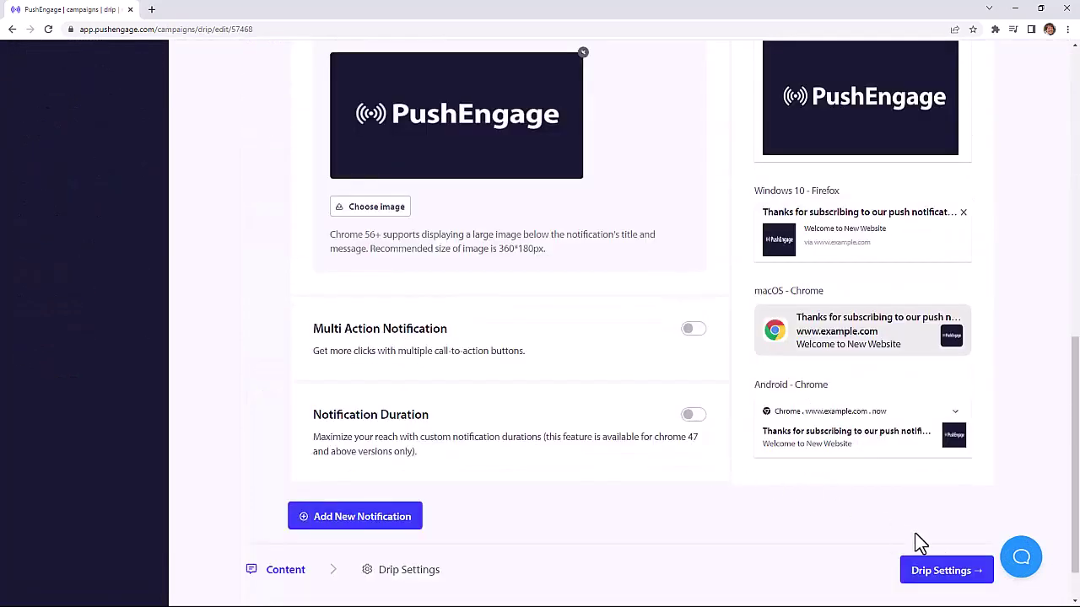
click(941, 572)
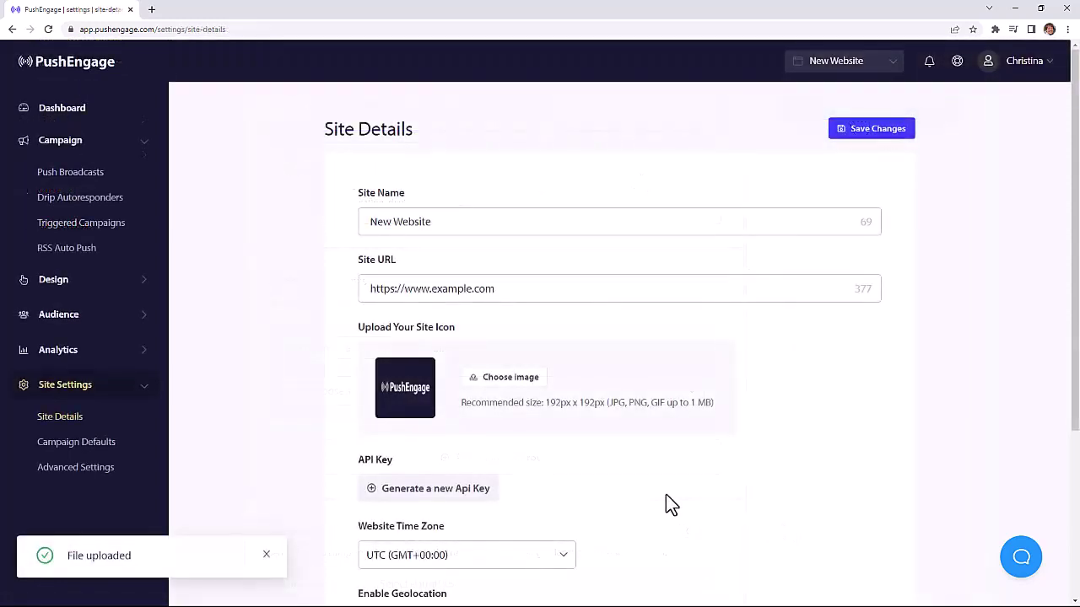
scroll(666, 498, down, 2)
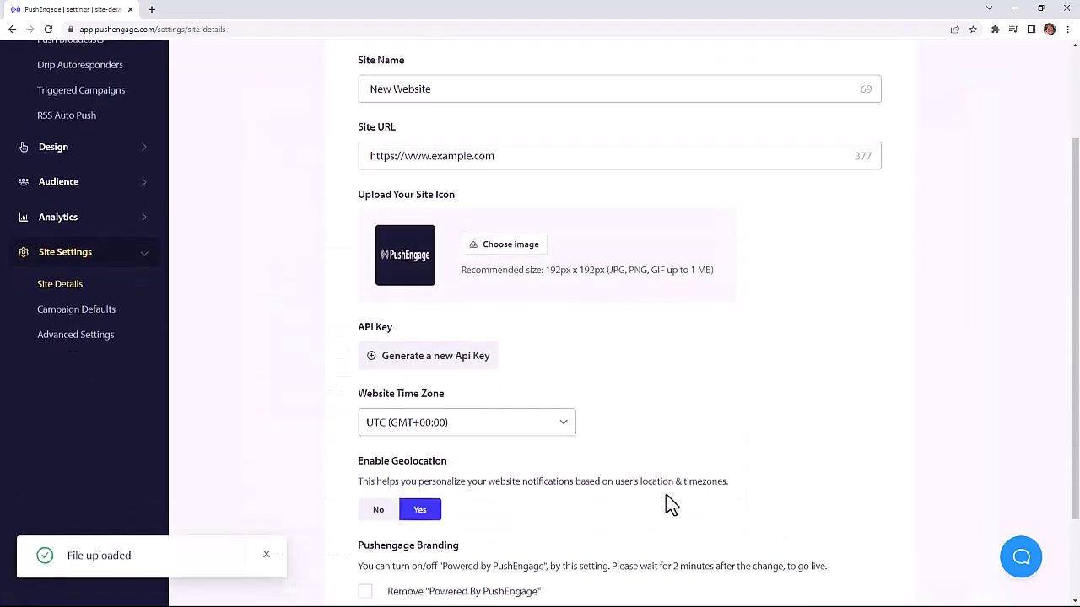
click(498, 386)
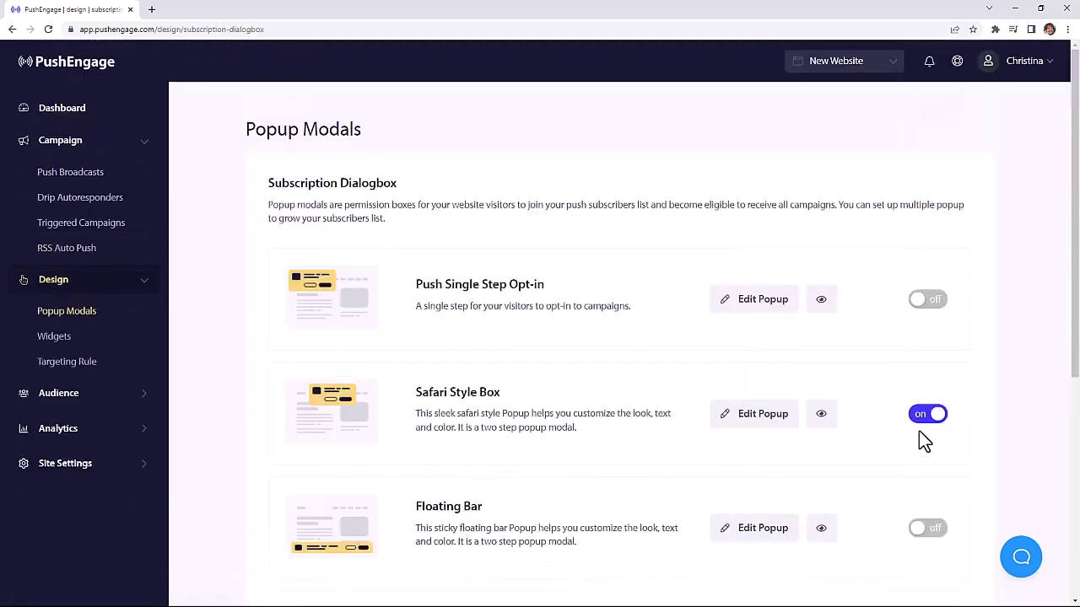
Switch off the Safari Style Box popup and look through the remaining popup modals
click(925, 416)
scroll(885, 433, down, 2)
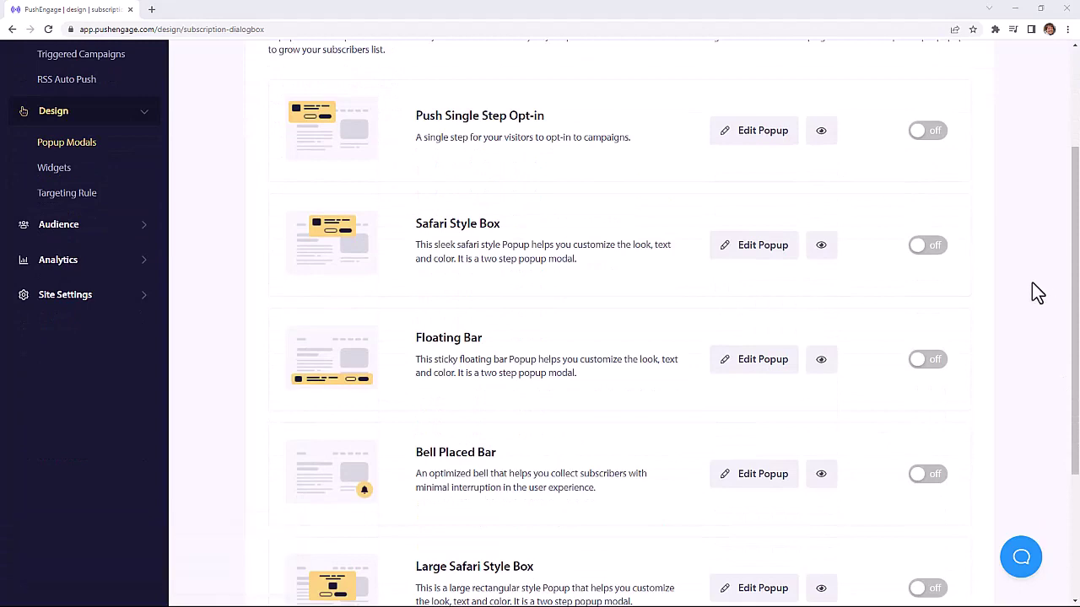
drag(1075, 248, 1073, 301)
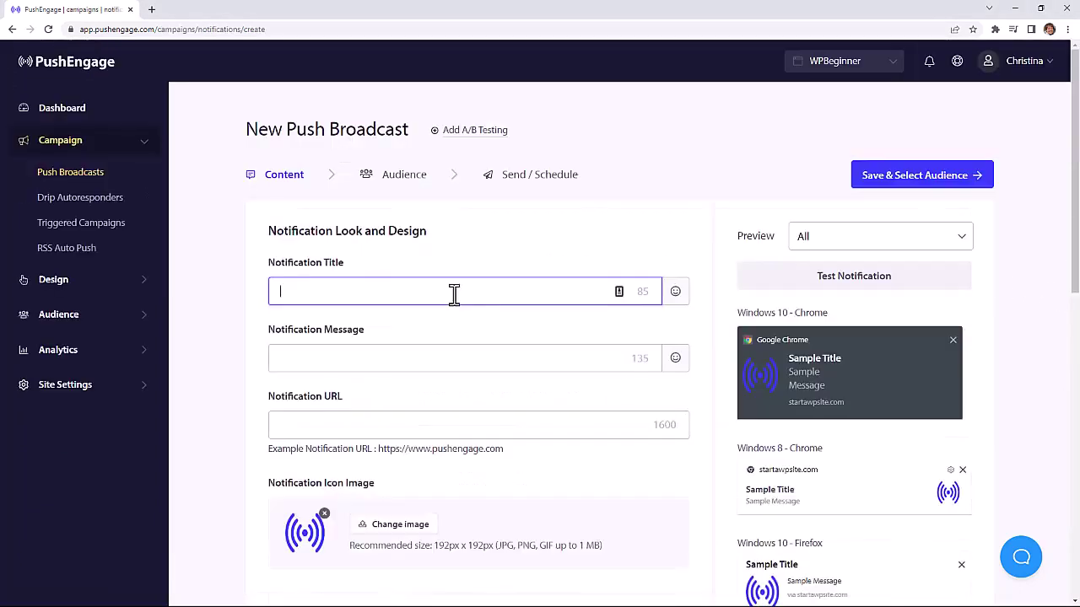
text(Want a)
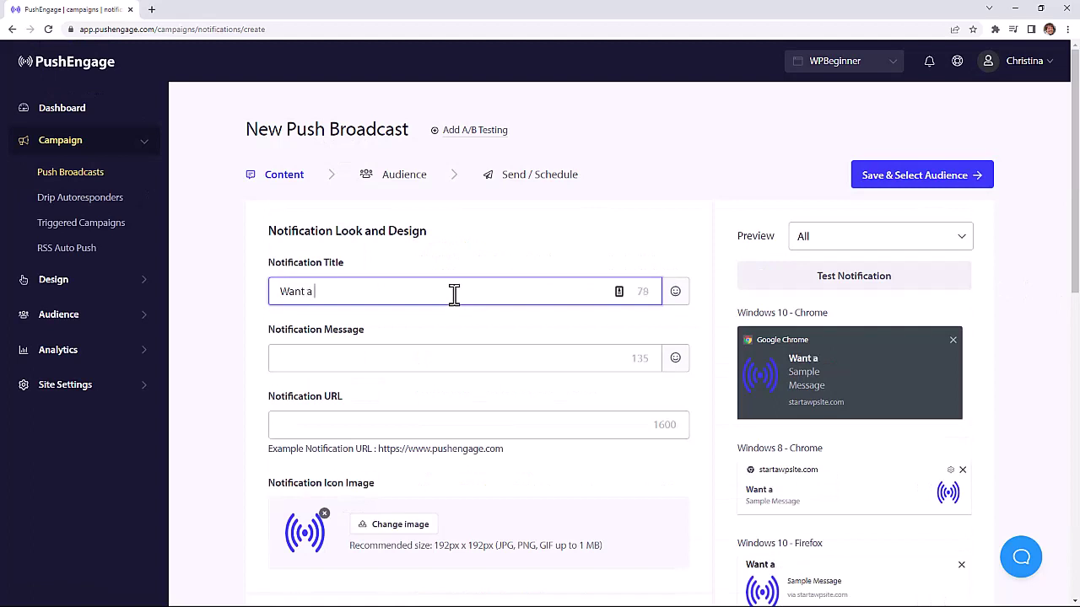
text( Hotel Deal?)
click(327, 358)
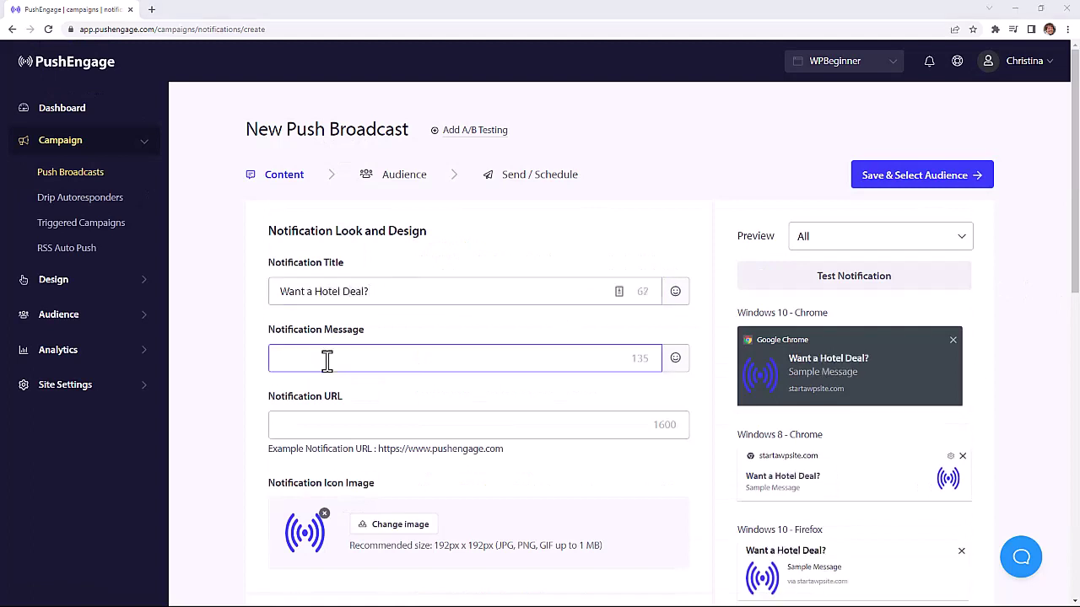
text(We'll share all the hotel deals we find.)
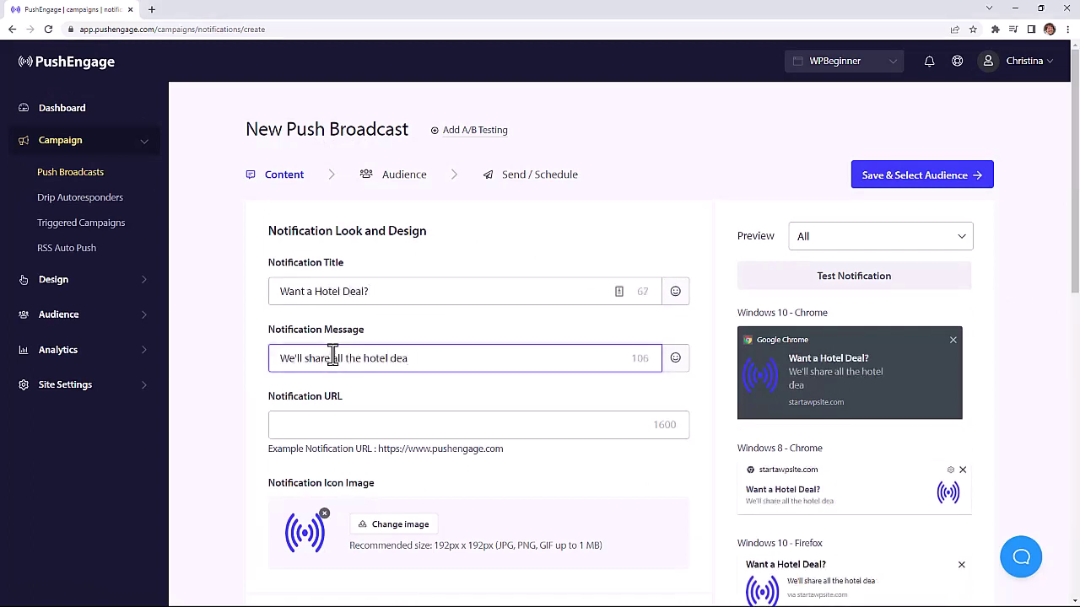
click(337, 426)
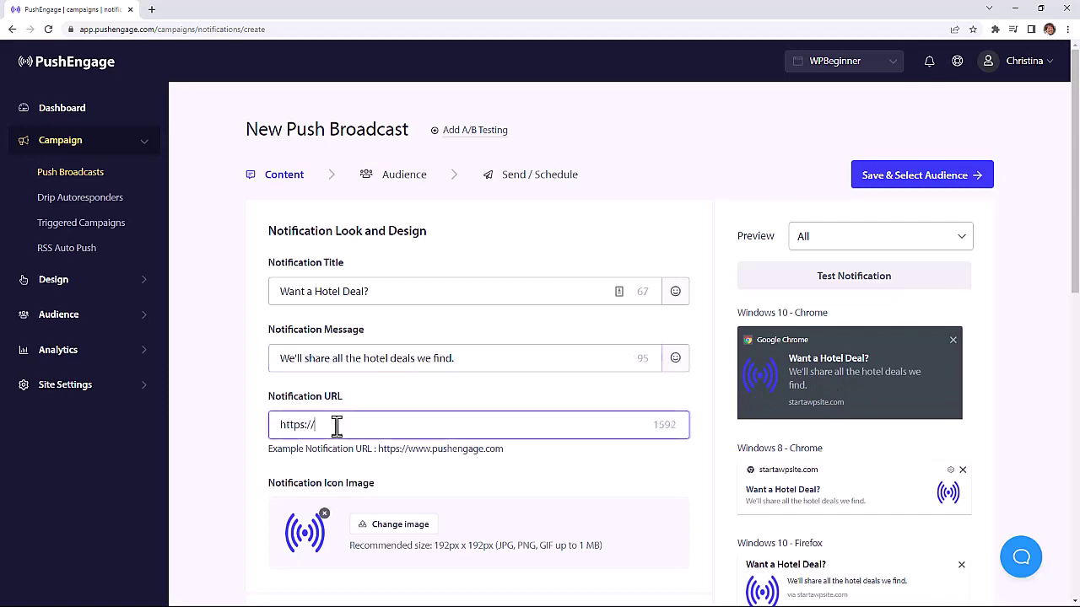
text(https://example.com/hotels)
Enable Multi Action Notification for the broadcast and go through the first button's title and URL fields
scroll(394, 358, down, 2)
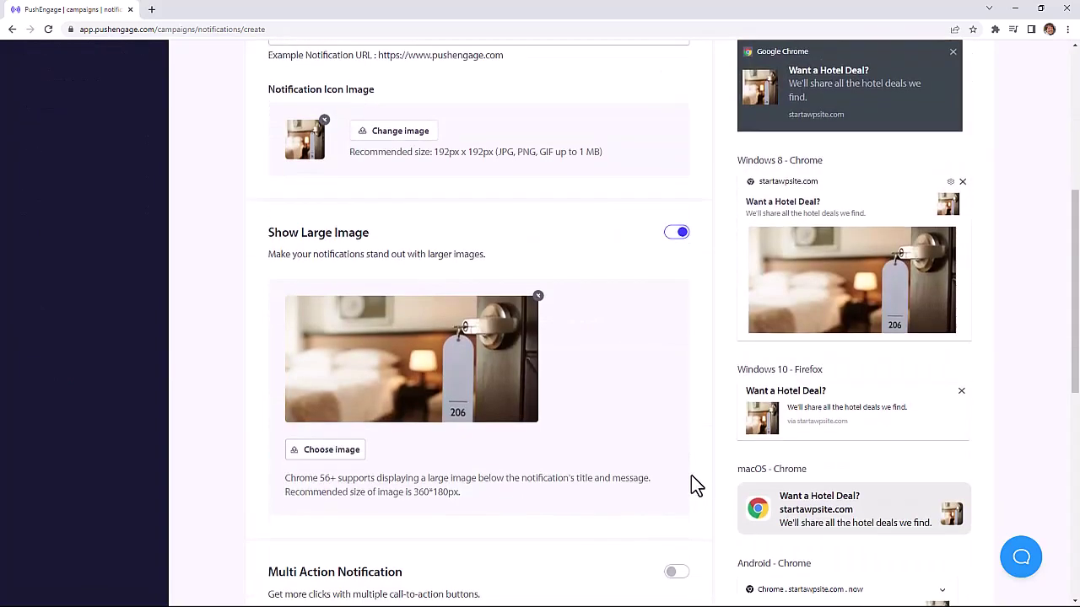
scroll(689, 471, down, 3)
click(678, 349)
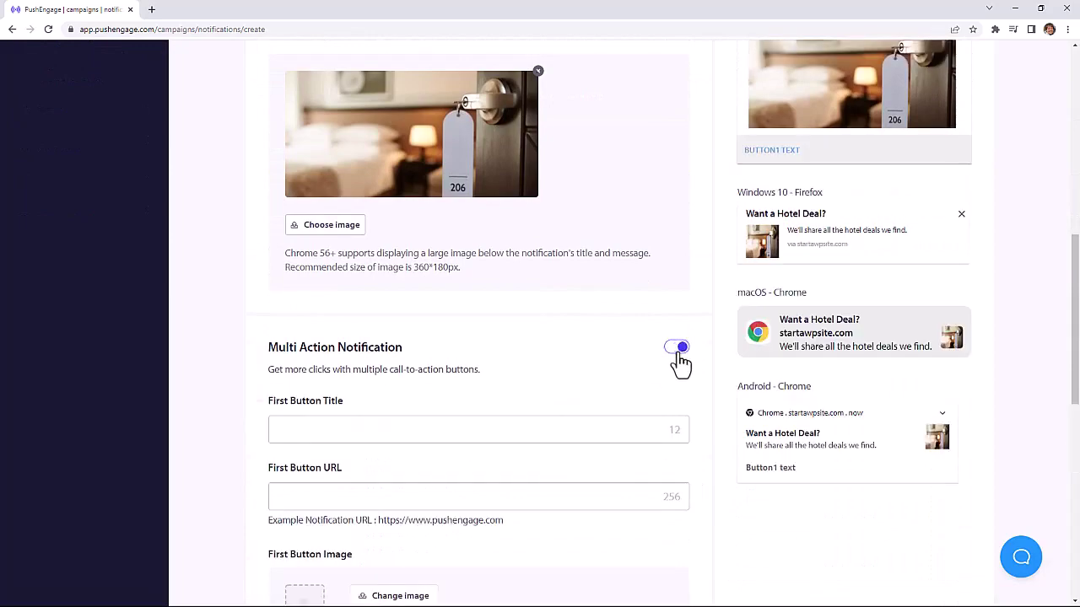
scroll(591, 312, down, 2)
click(482, 265)
click(466, 326)
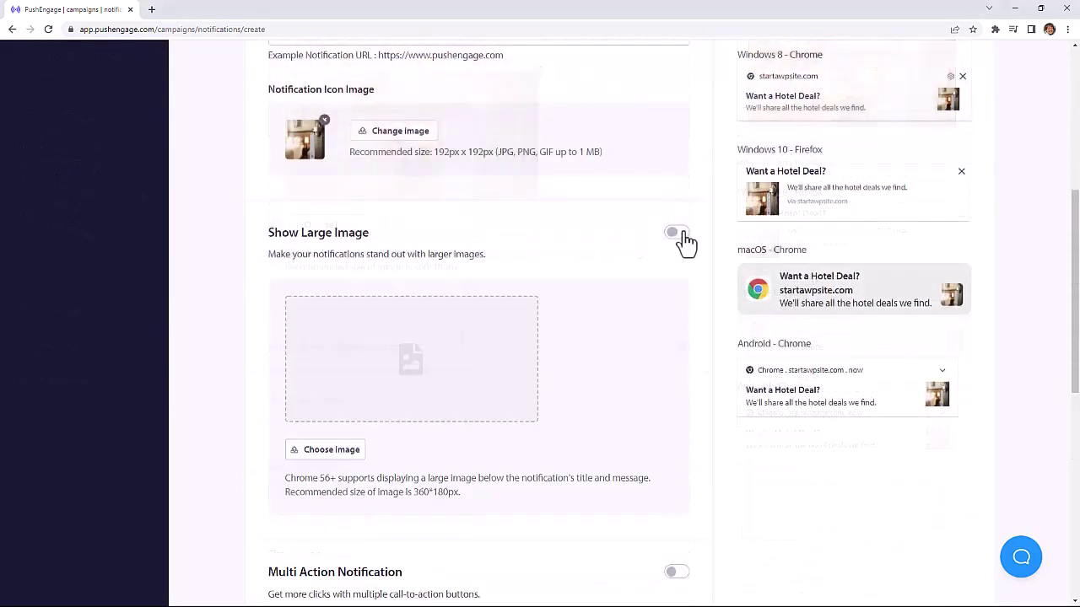
Enable Show Large Image and use the recent hotel room photo as the notification's large image
click(681, 241)
click(332, 444)
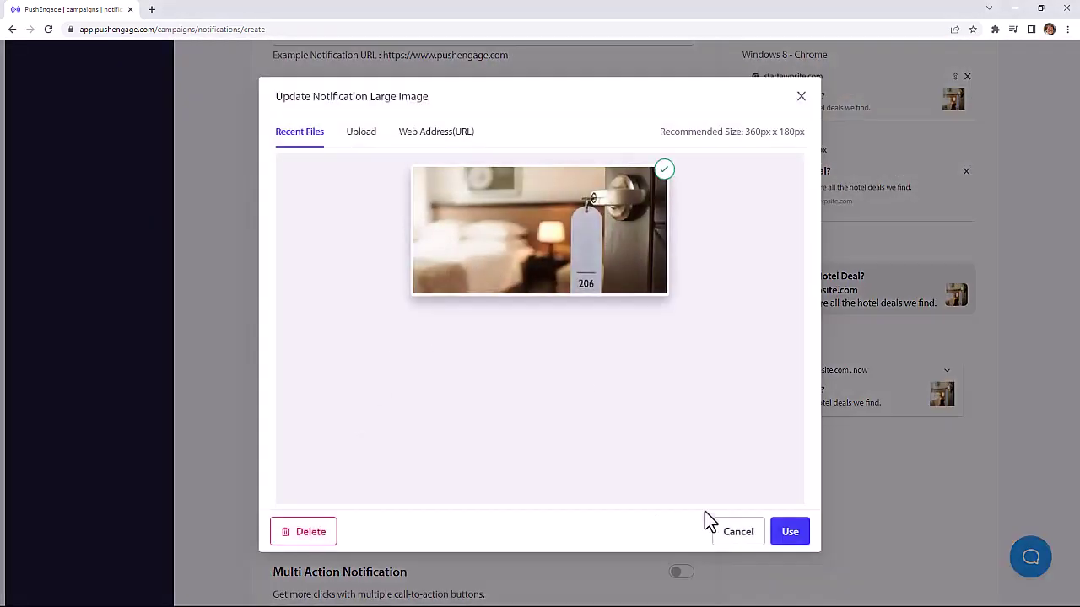
click(790, 531)
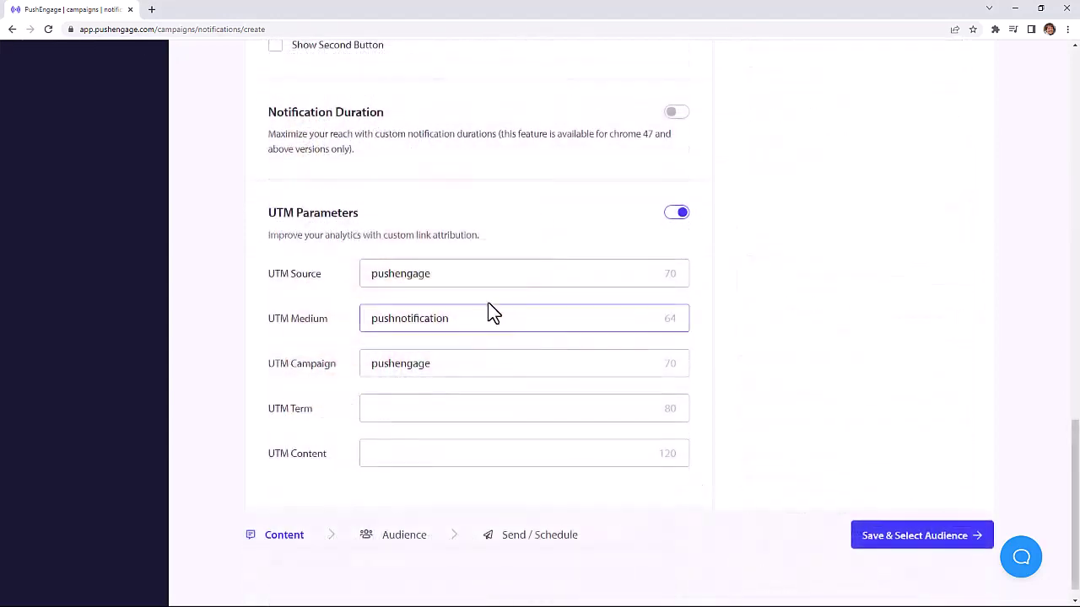
Enable Notification Duration and set the notification to expire in 2 days
click(675, 113)
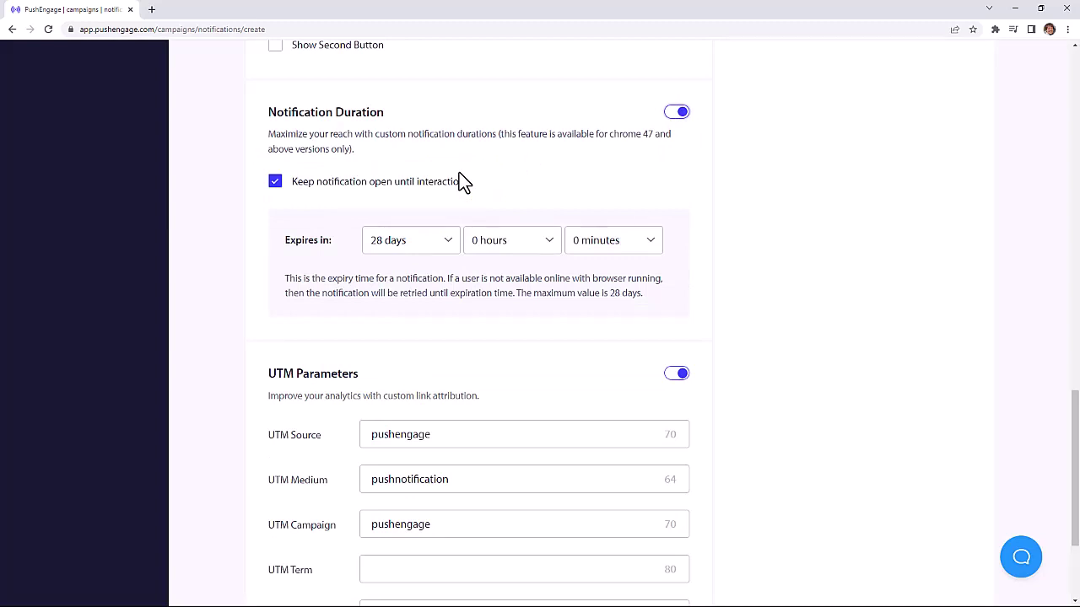
click(388, 250)
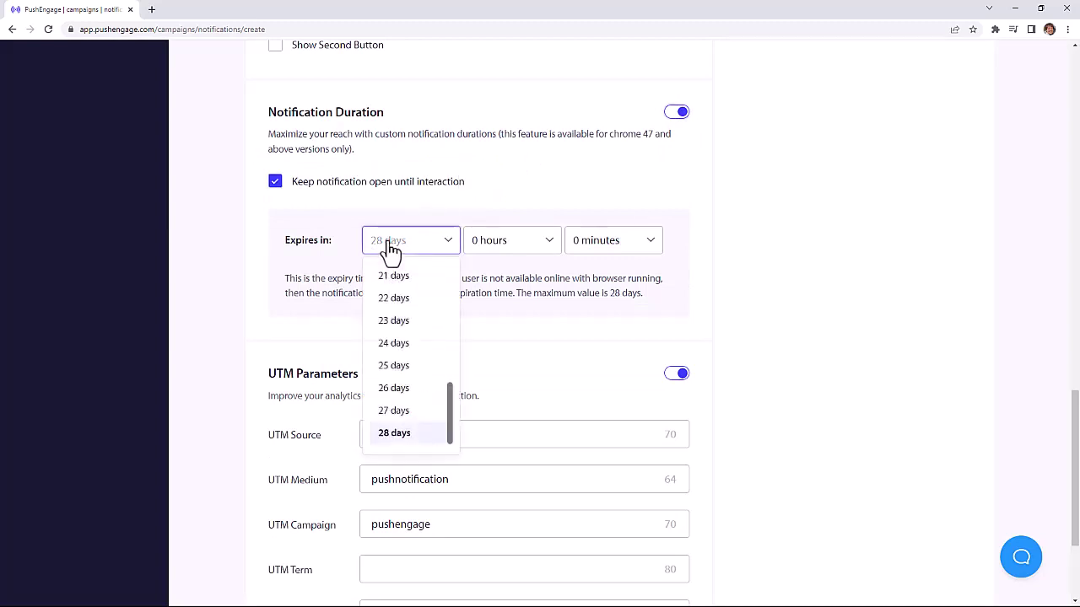
click(410, 248)
scroll(608, 265, up, 1)
click(403, 287)
scroll(405, 337, up, 1)
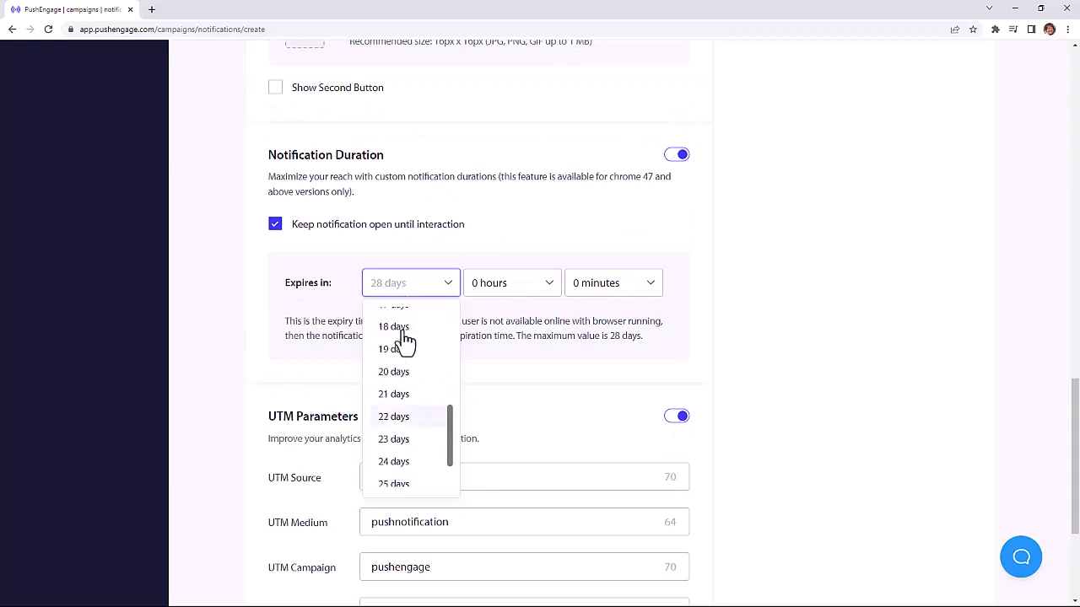
scroll(404, 341, up, 5)
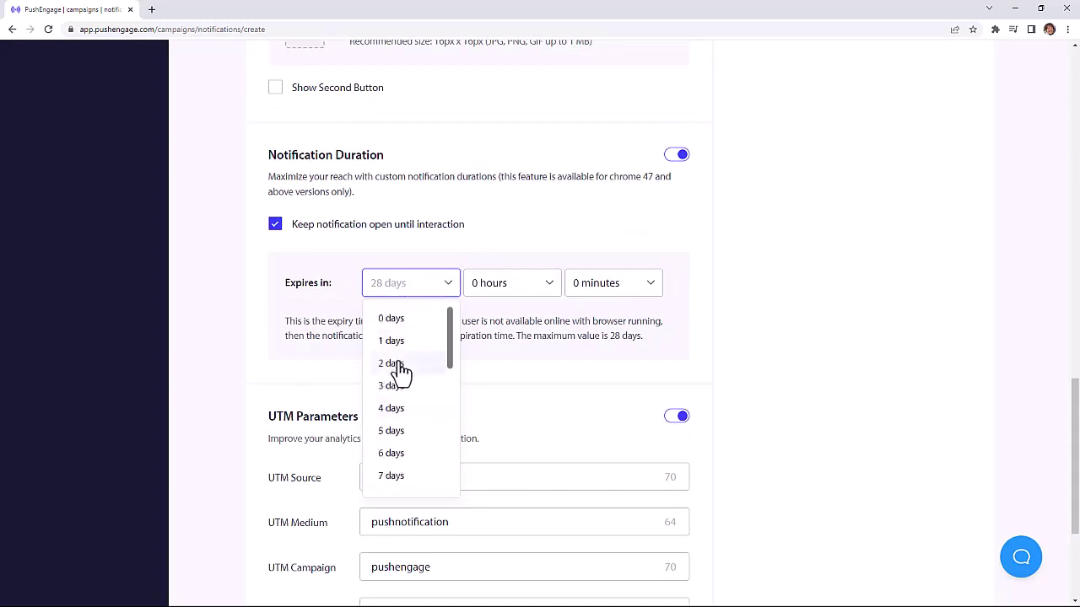
click(397, 364)
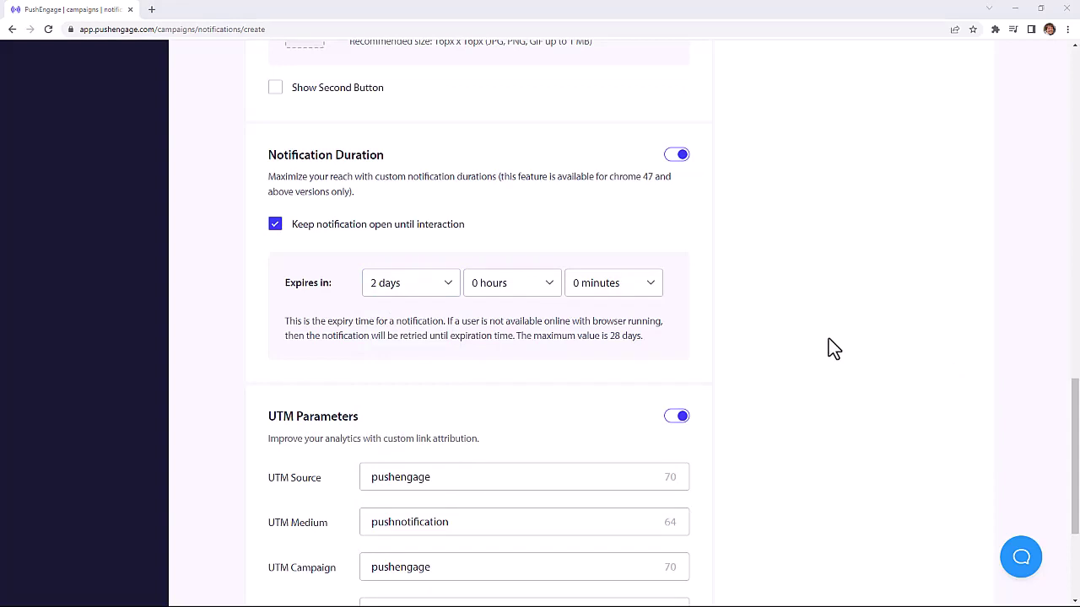
scroll(818, 341, down, 3)
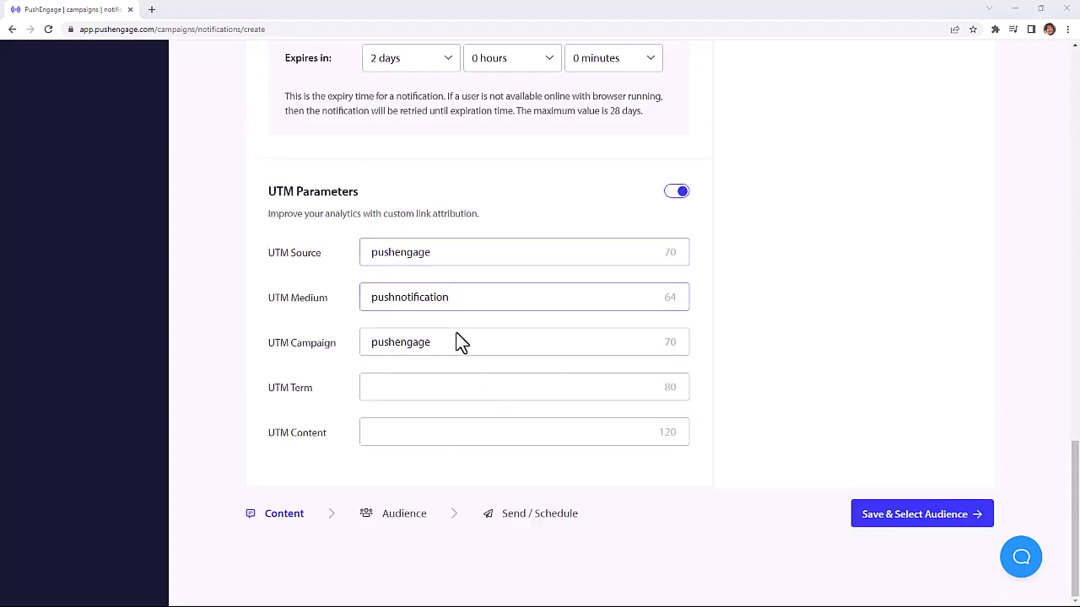
click(444, 386)
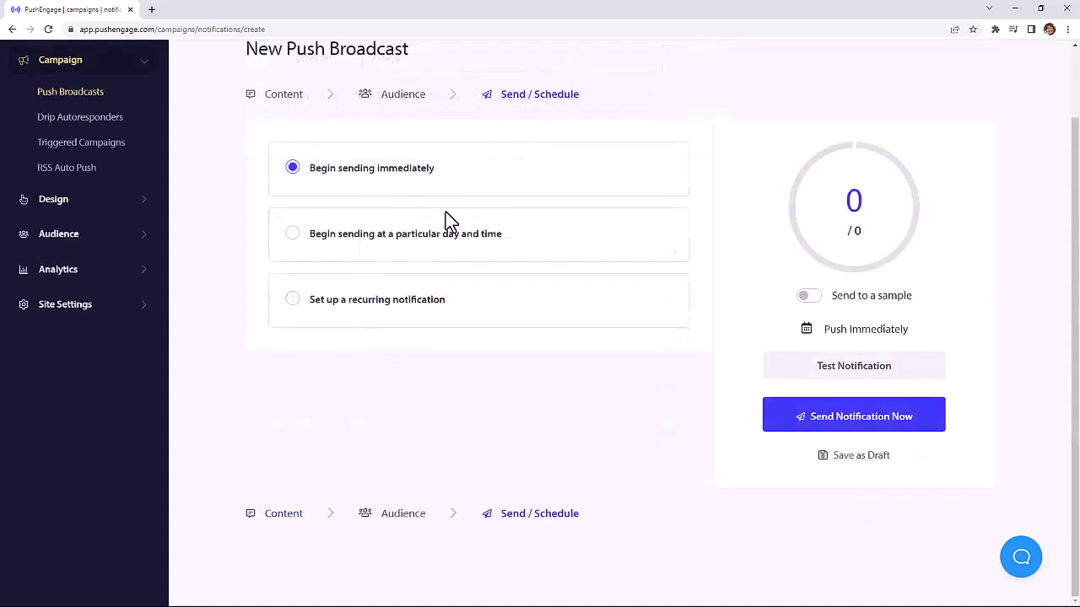
Schedule the broadcast for a particular day, 2022-09-09, and have it sent in the subscribers' timezone
click(431, 246)
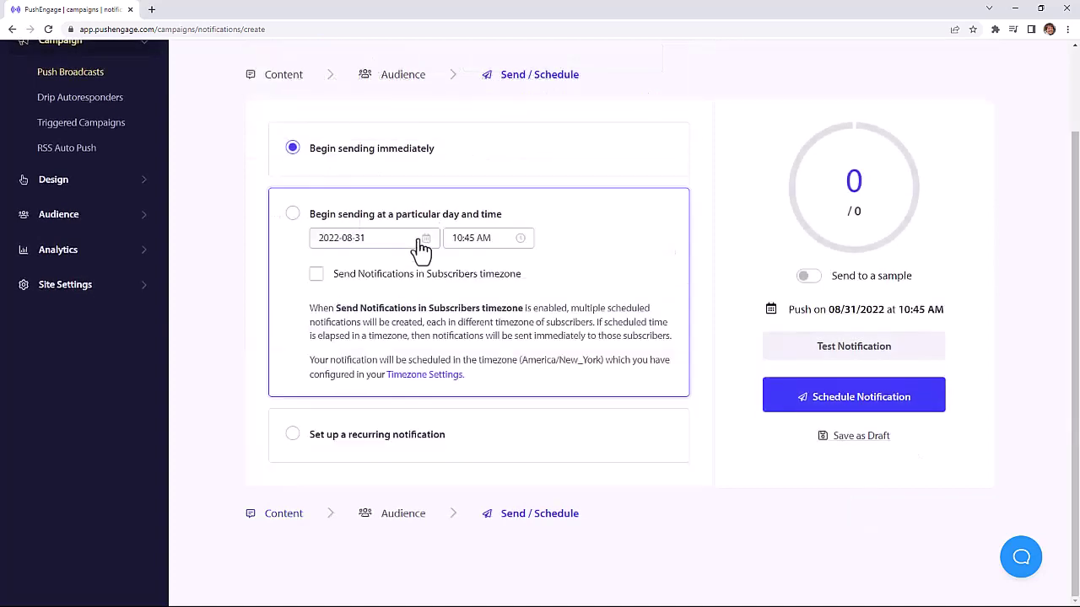
click(398, 238)
click(460, 441)
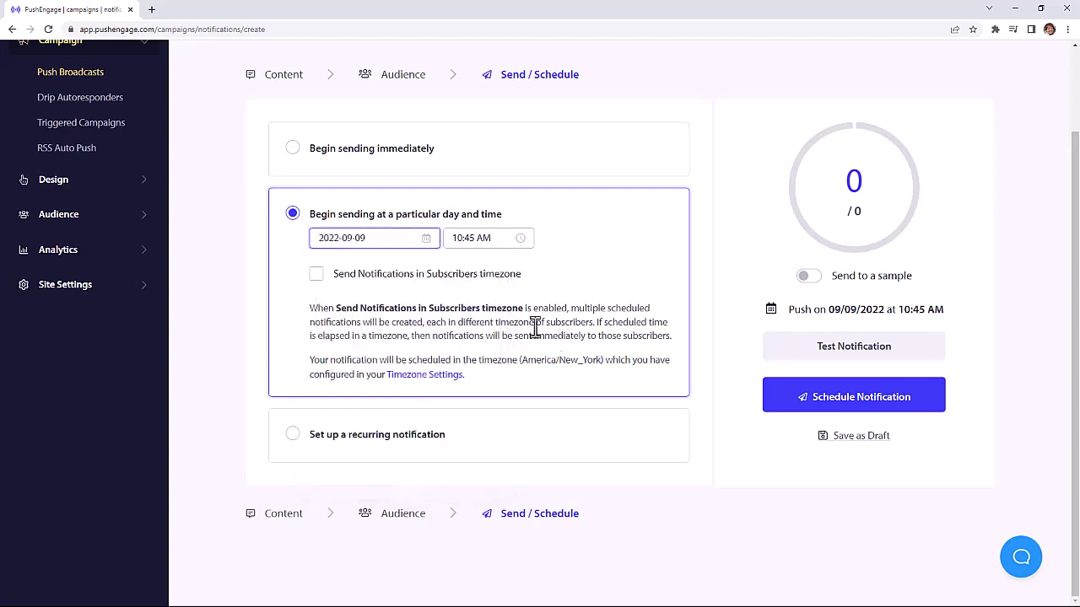
click(317, 275)
Set up the broadcast as a recurring notification sent on Monday, Wednesday and Thursday
click(383, 440)
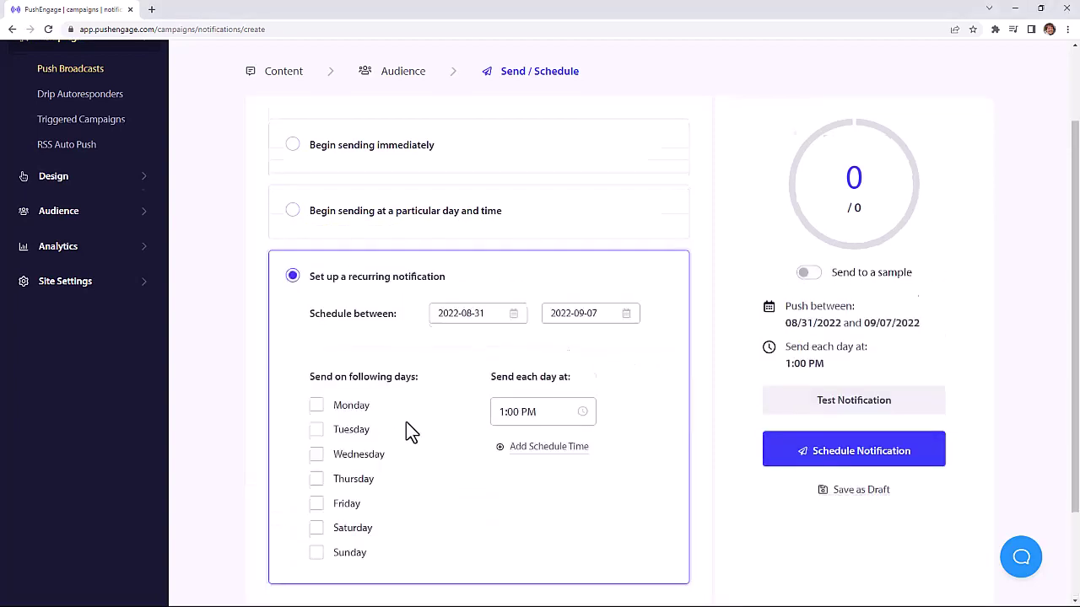
scroll(363, 371, down, 2)
click(316, 296)
click(316, 345)
click(317, 370)
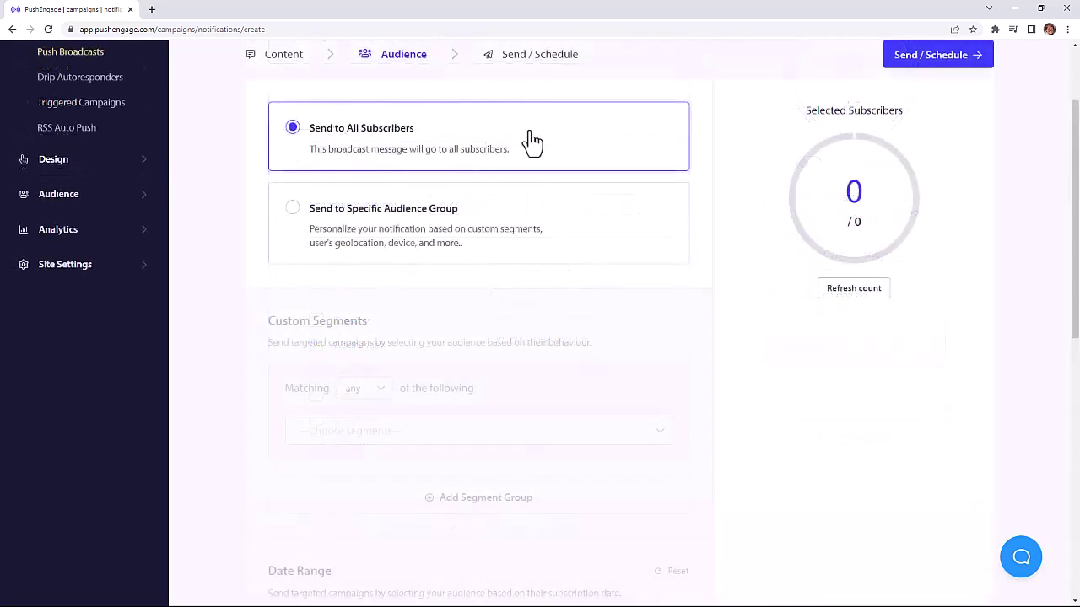
Send the broadcast to a specific audience group, matching any of the custom segment Hotels
click(381, 218)
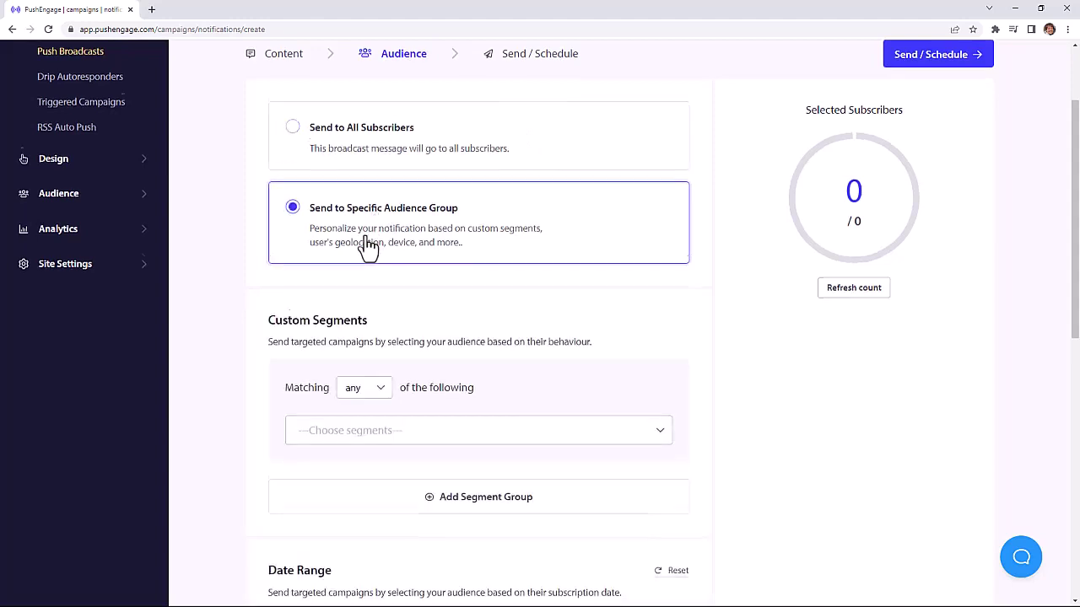
scroll(359, 253, down, 2)
click(414, 316)
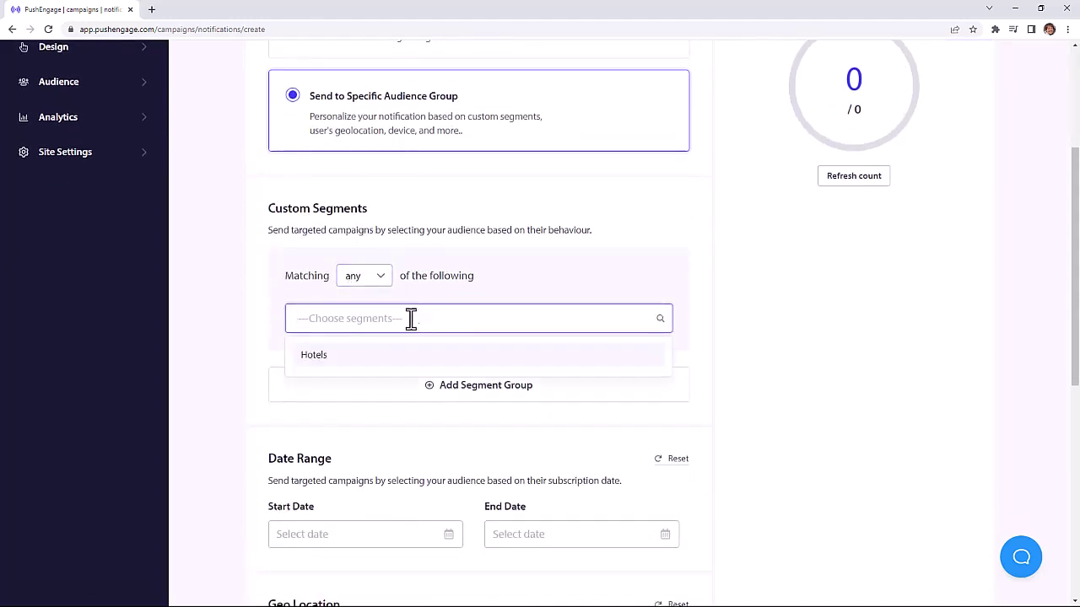
click(314, 356)
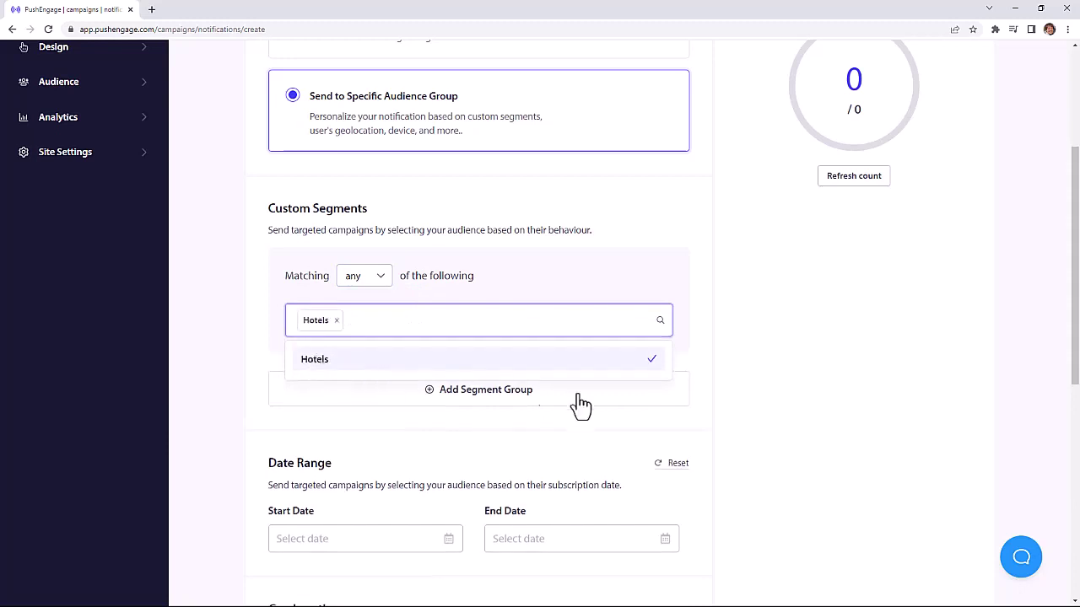
click(722, 376)
scroll(722, 376, down, 2)
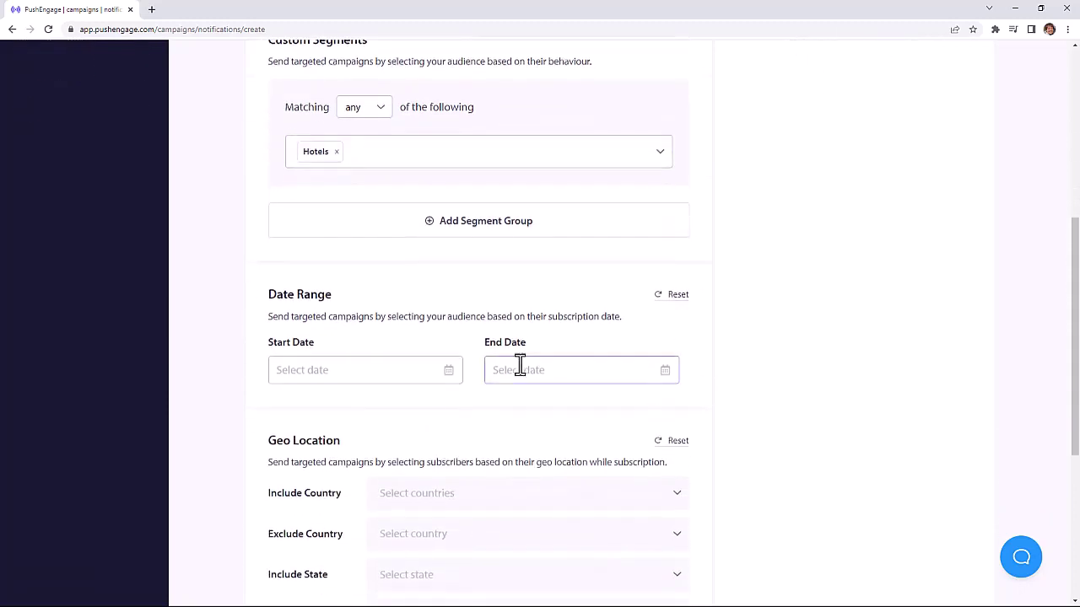
Limit the broadcast audience to subscription dates from August 17, 2022 to August 25, 2022
click(399, 374)
click(366, 508)
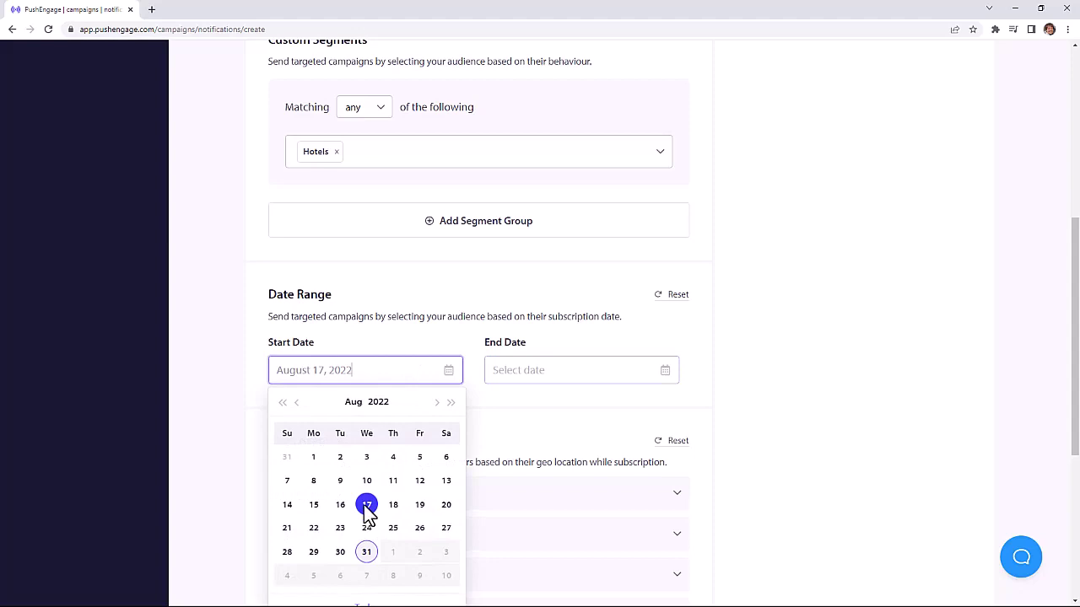
click(663, 379)
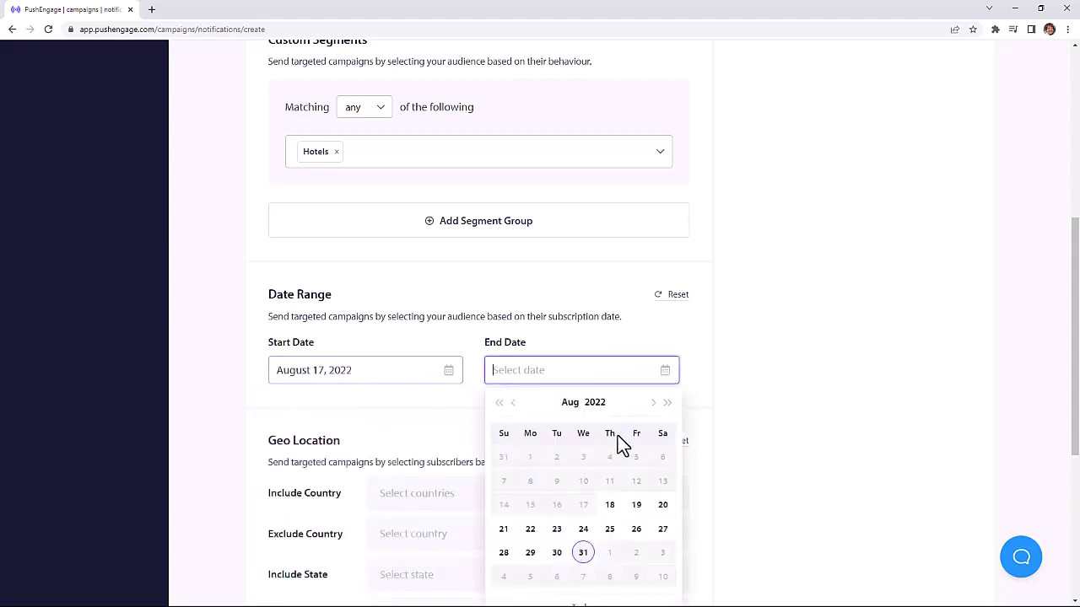
click(609, 519)
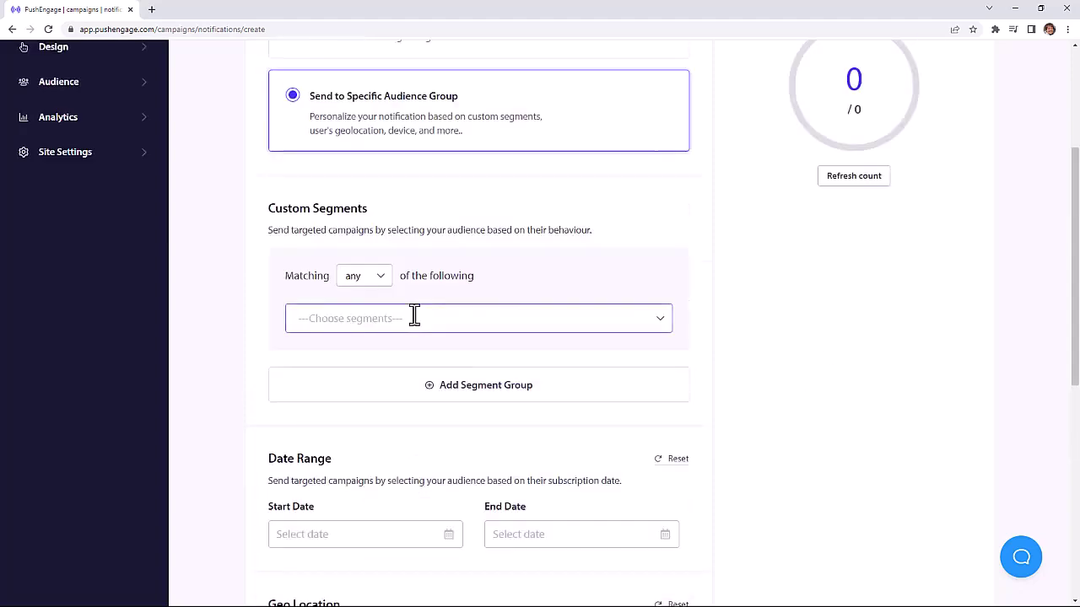
Choose Hotels as the custom segment to match for the broadcast audience
click(414, 316)
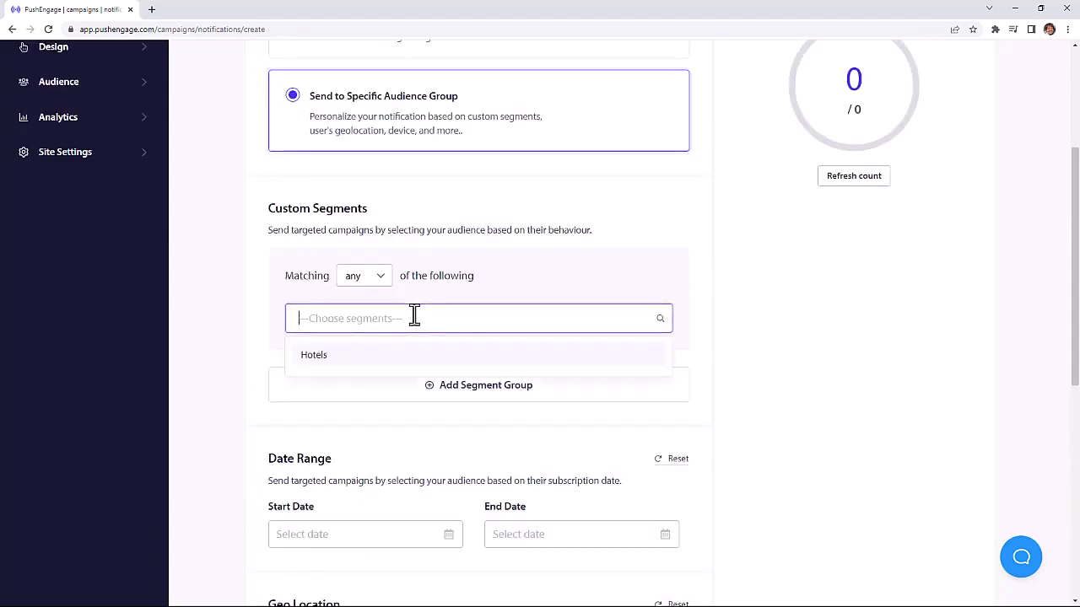
click(314, 359)
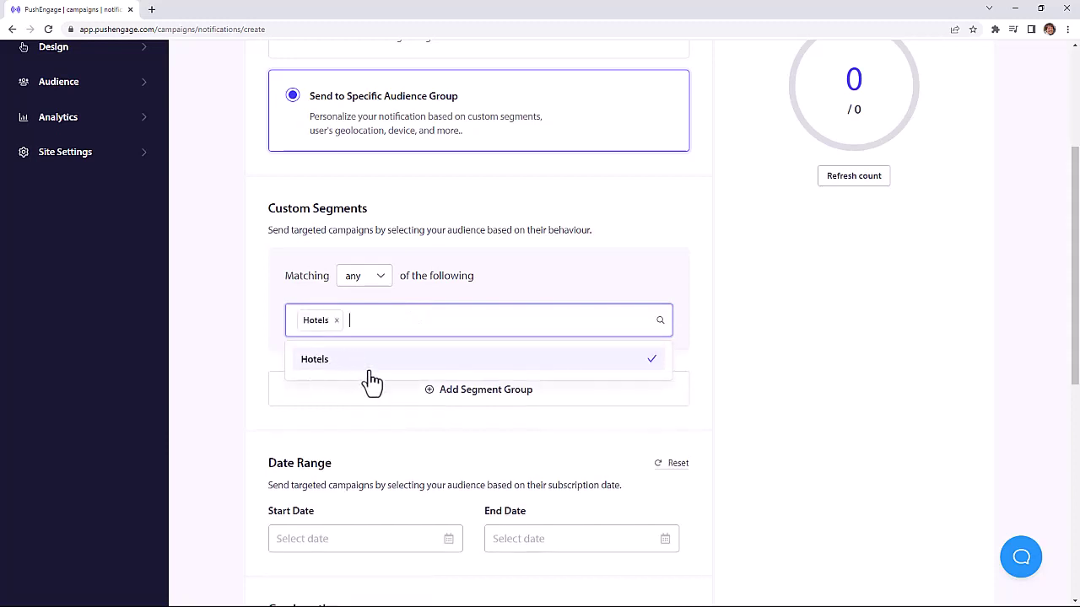
click(722, 376)
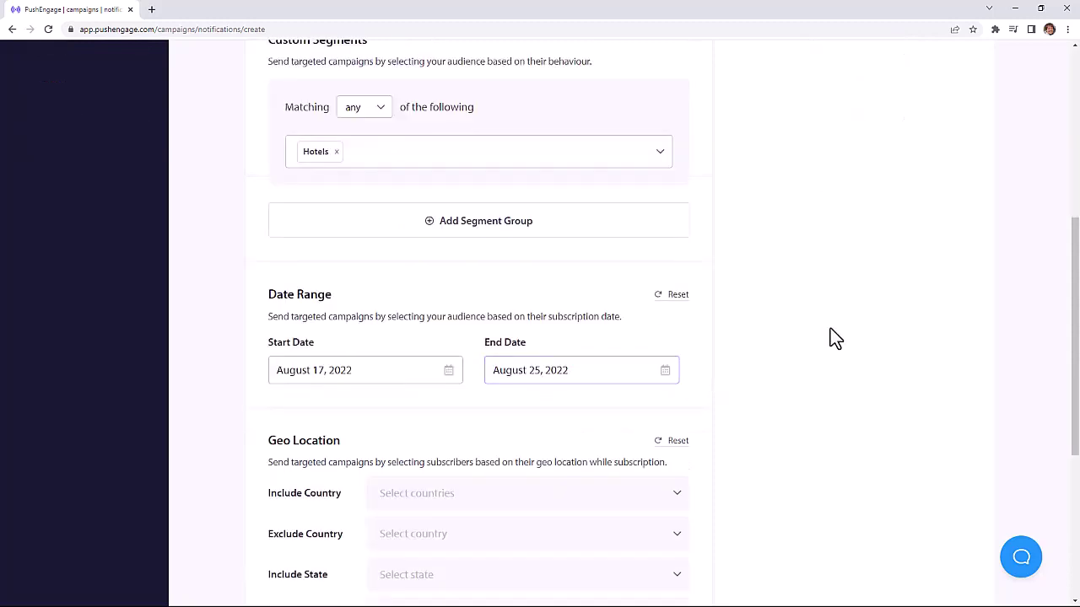
Examine the geo location fields and the device and browser options available for targeting subscribers
scroll(826, 332, down, 3)
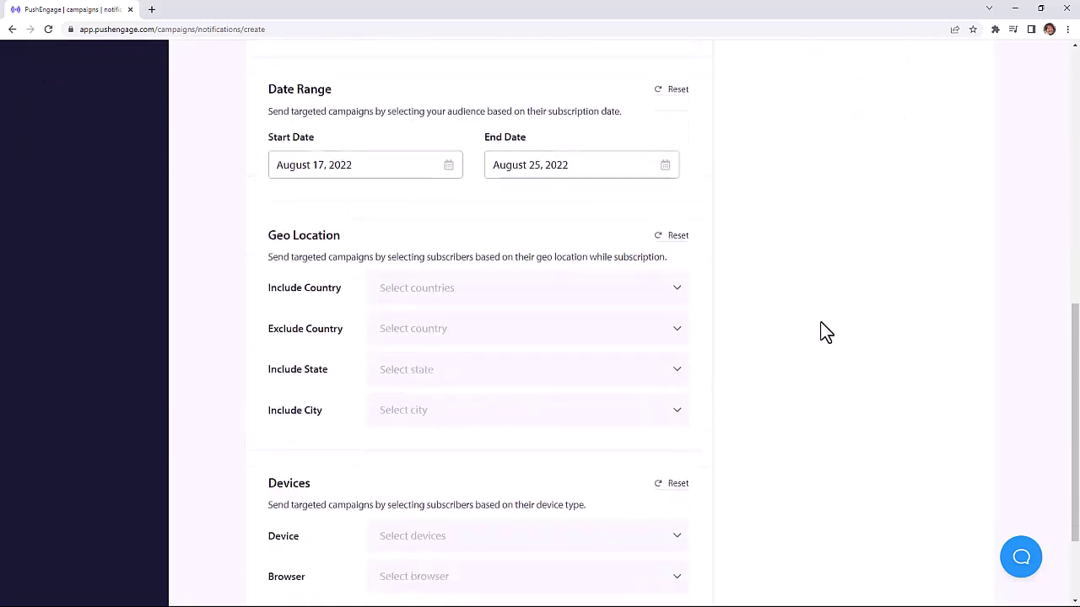
scroll(826, 333, down, 2)
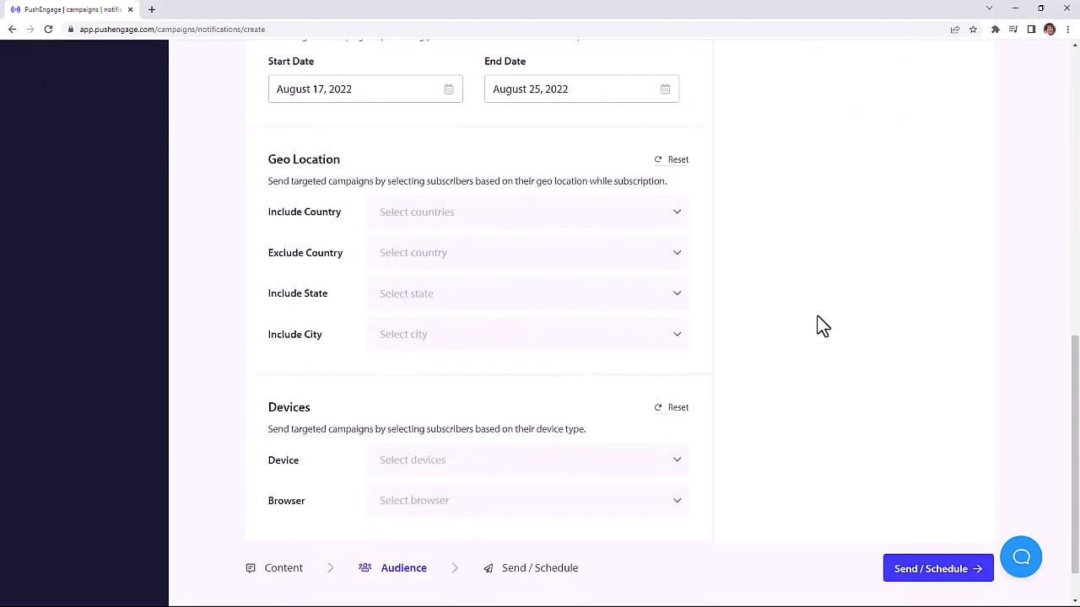
click(465, 216)
click(465, 218)
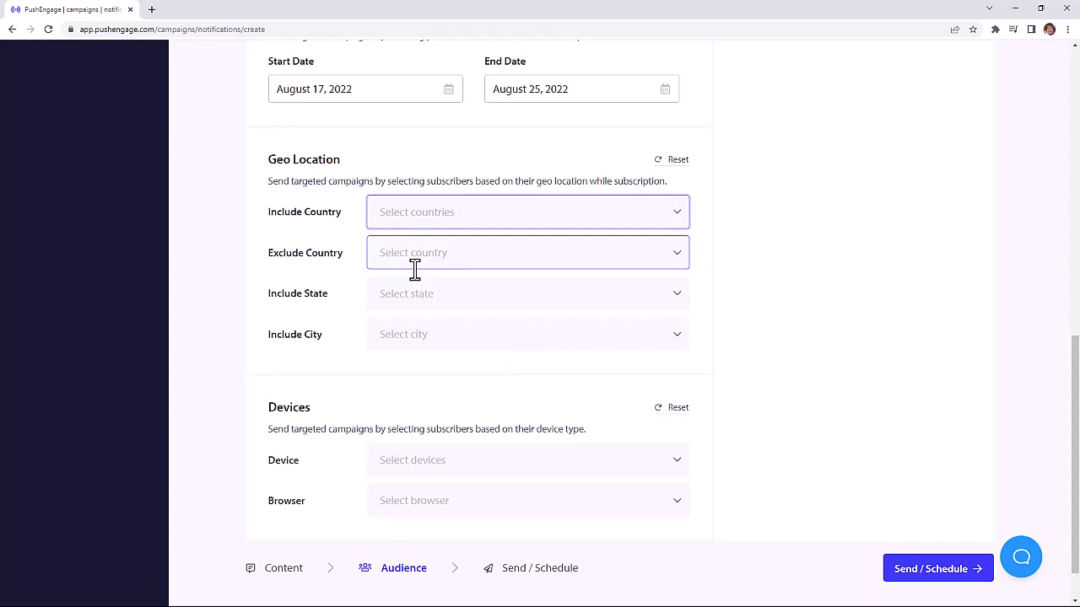
scroll(456, 417, down, 1)
click(463, 407)
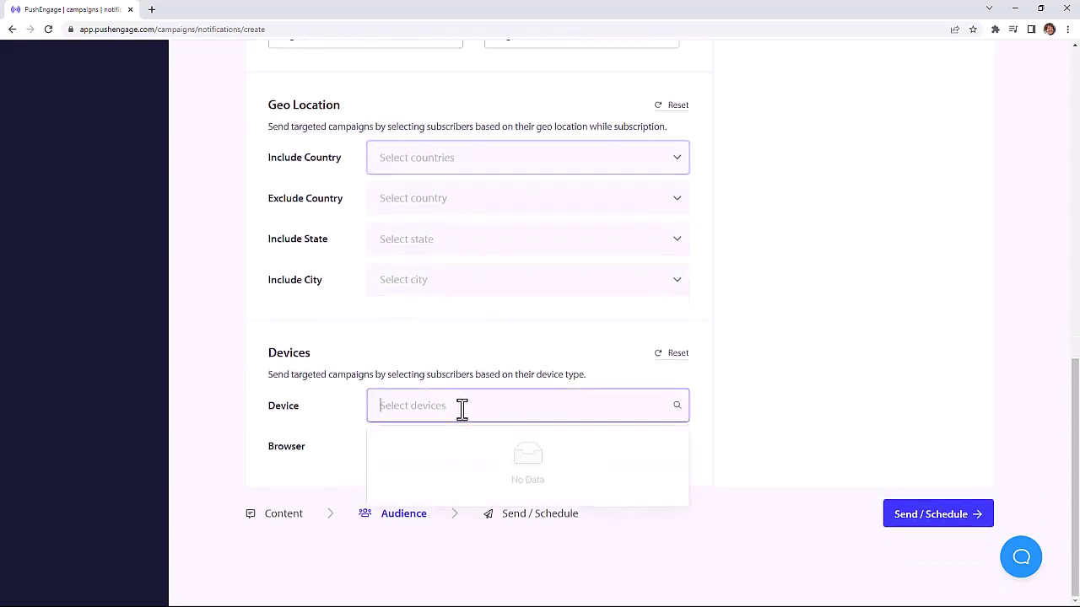
click(464, 408)
click(468, 440)
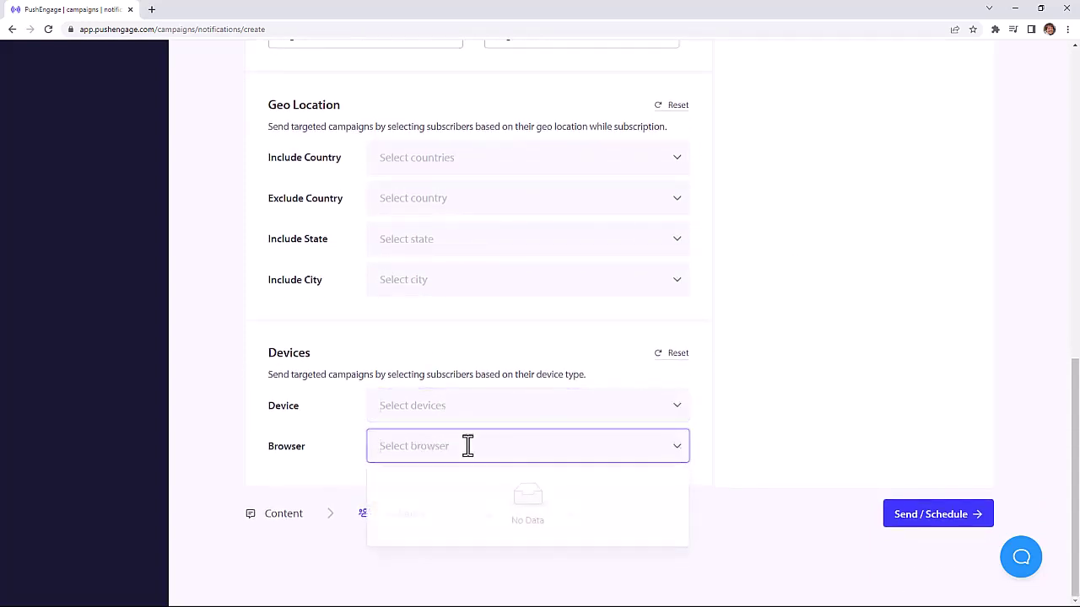
click(468, 440)
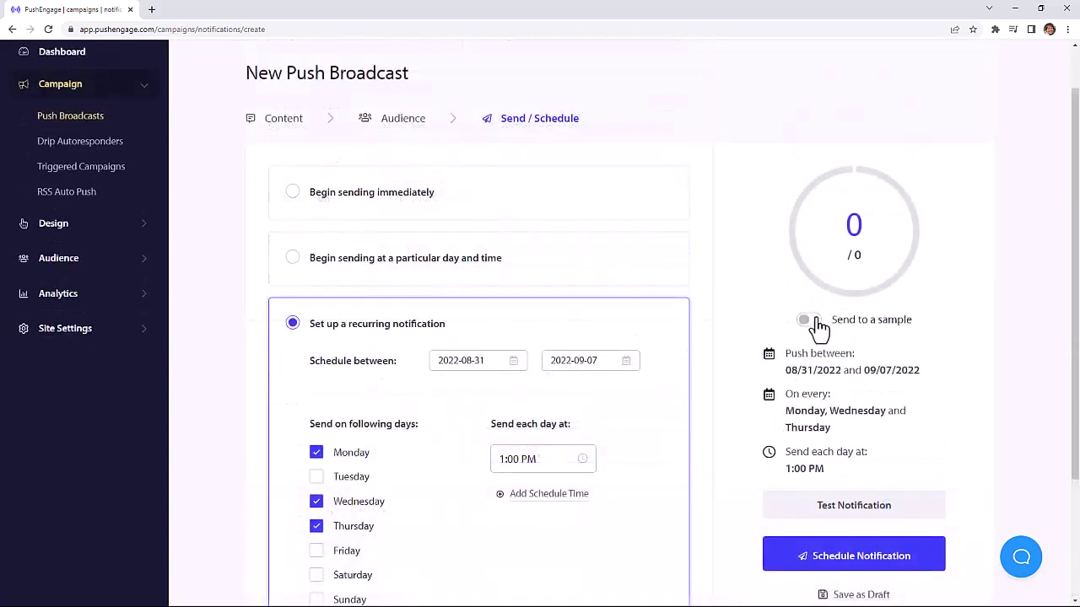
Enable sending the broadcast to a sample and set the recipient count to 10
click(812, 320)
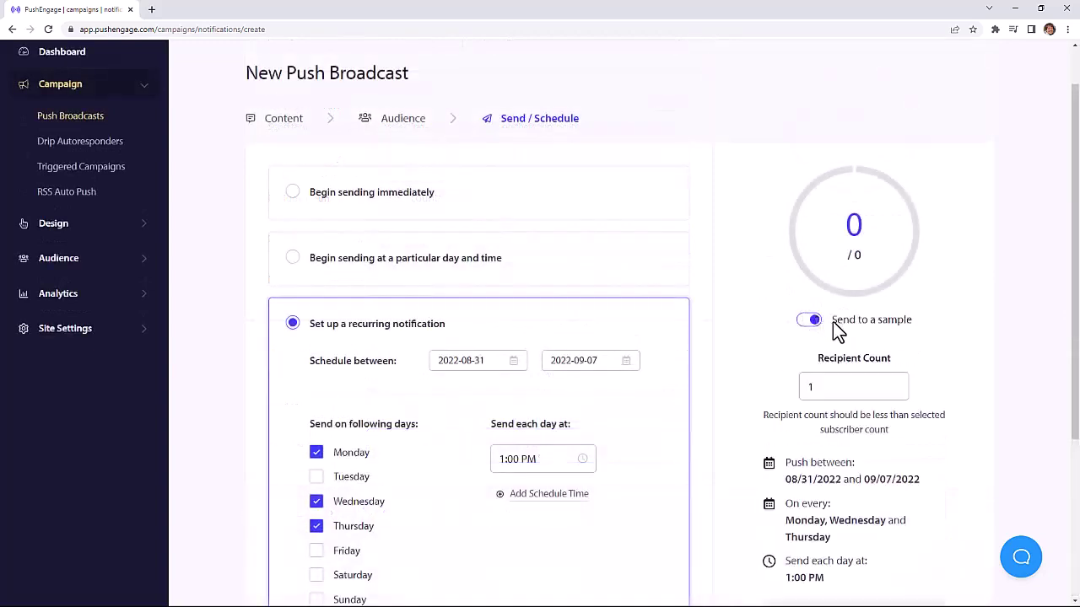
double_click(824, 386)
text(10)
scroll(783, 398, down, 3)
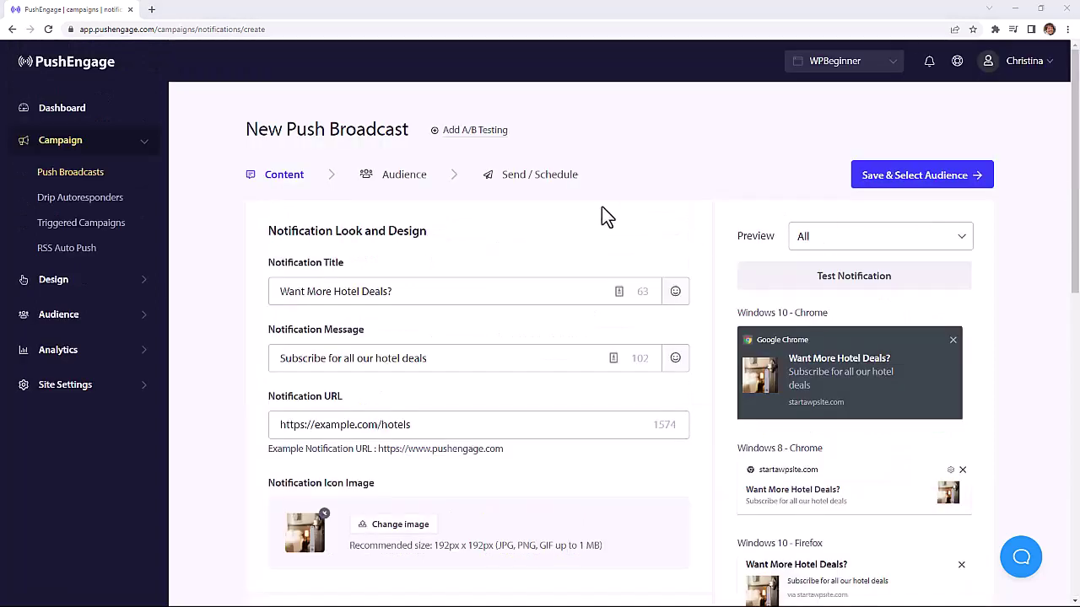
Add A/B testing and give Notification B the title "Need a Hotel?" and the message "We'll share the best hotel deals"
click(479, 131)
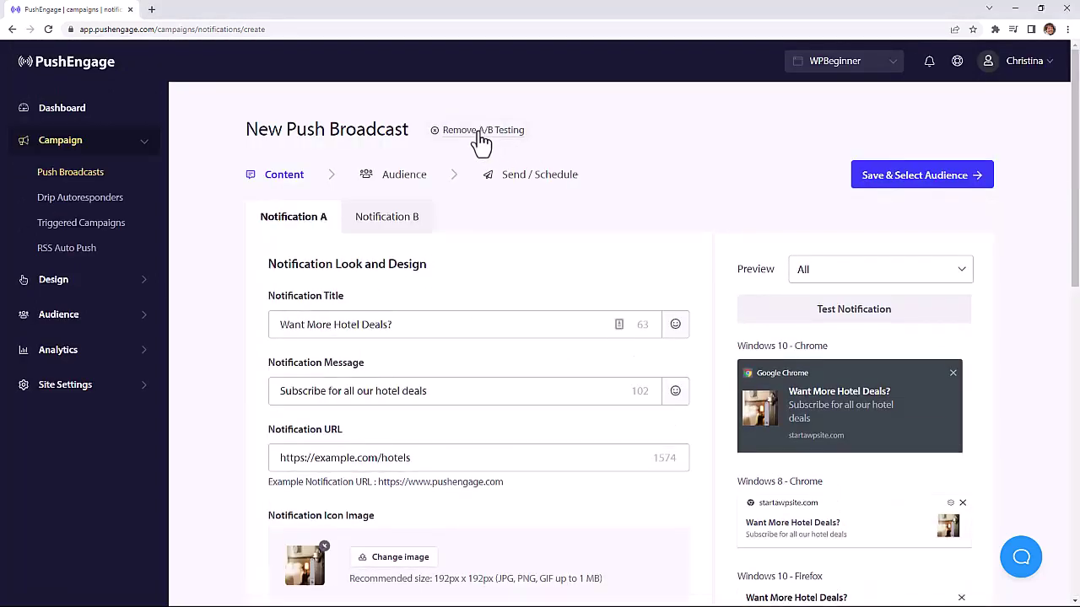
click(384, 224)
click(388, 325)
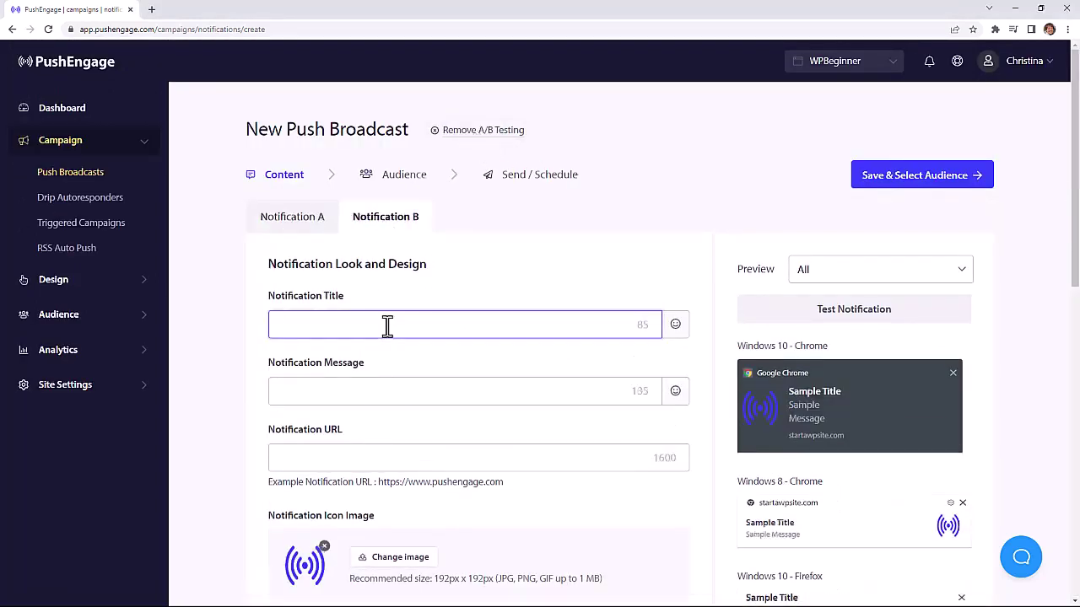
text(Need a Hotel?)
click(392, 394)
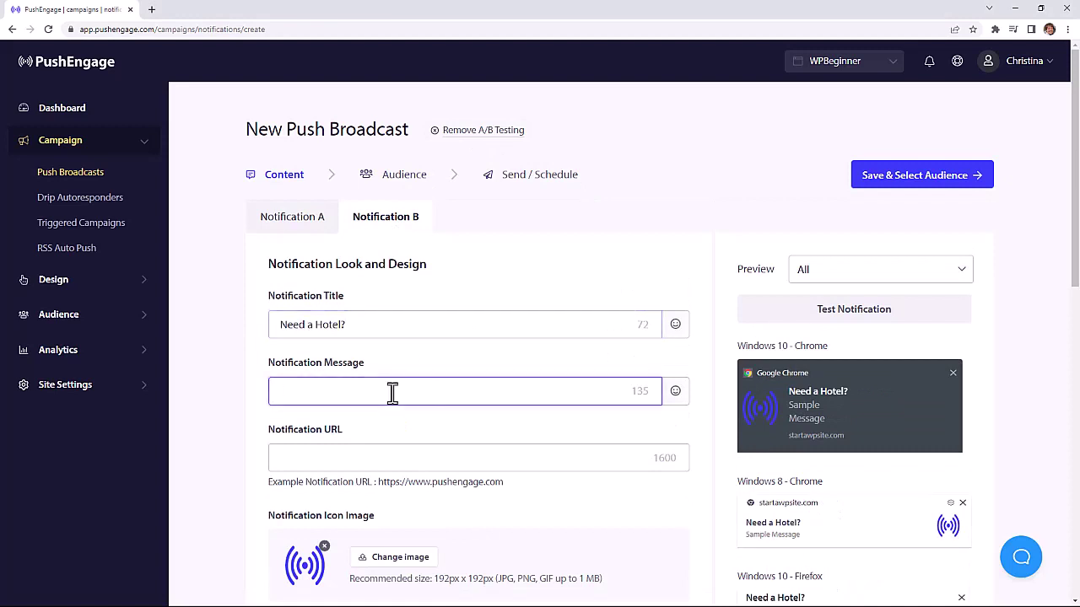
text(We'll share the )
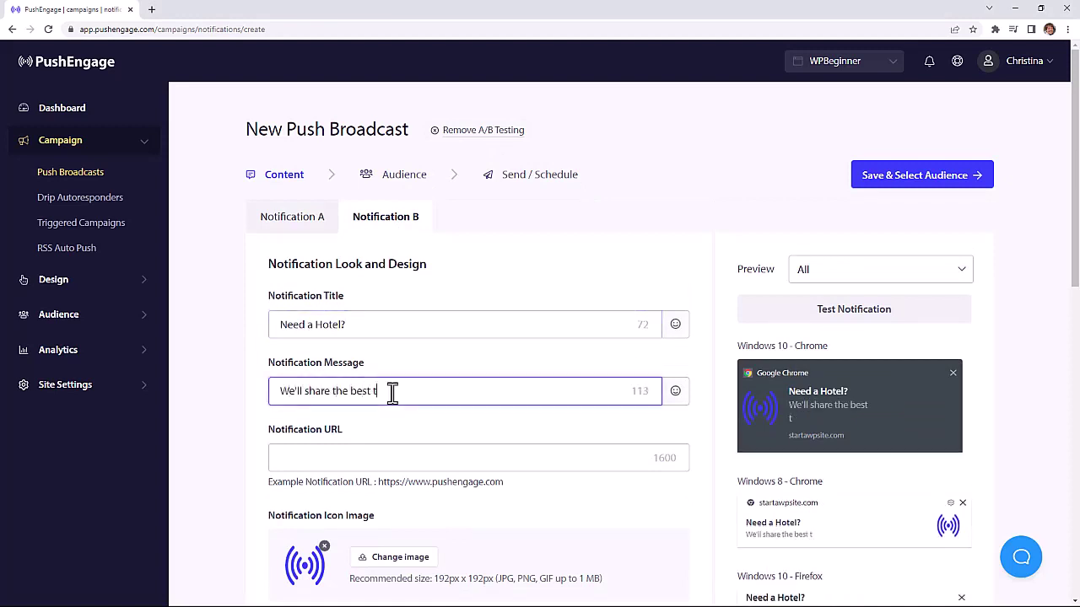
text(best hotel deals)
click(372, 456)
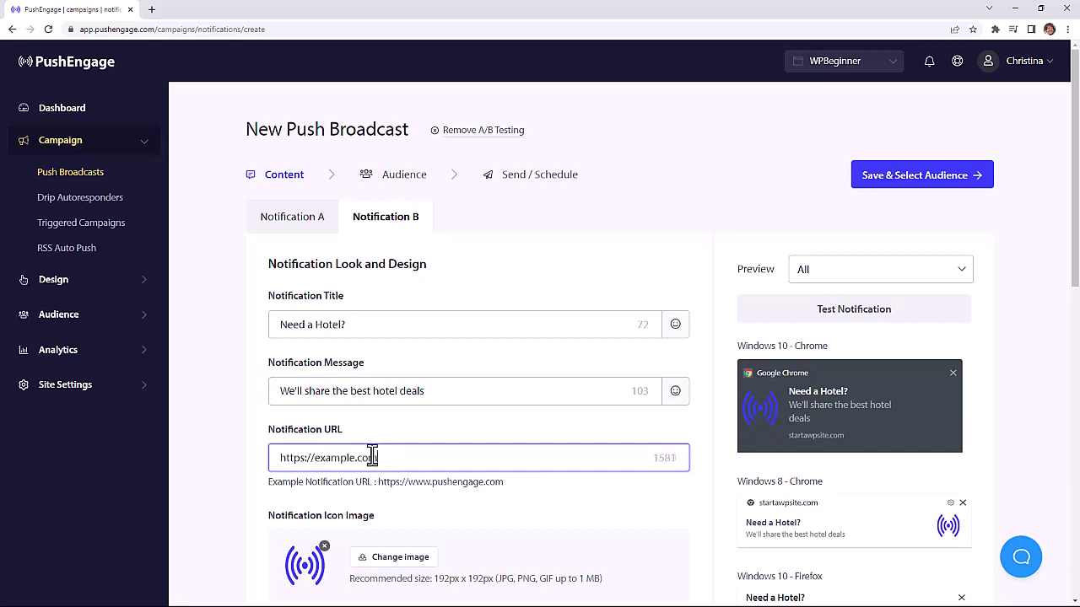
text(https://example.com/hotel)
scroll(372, 456, down, 3)
click(388, 375)
click(380, 229)
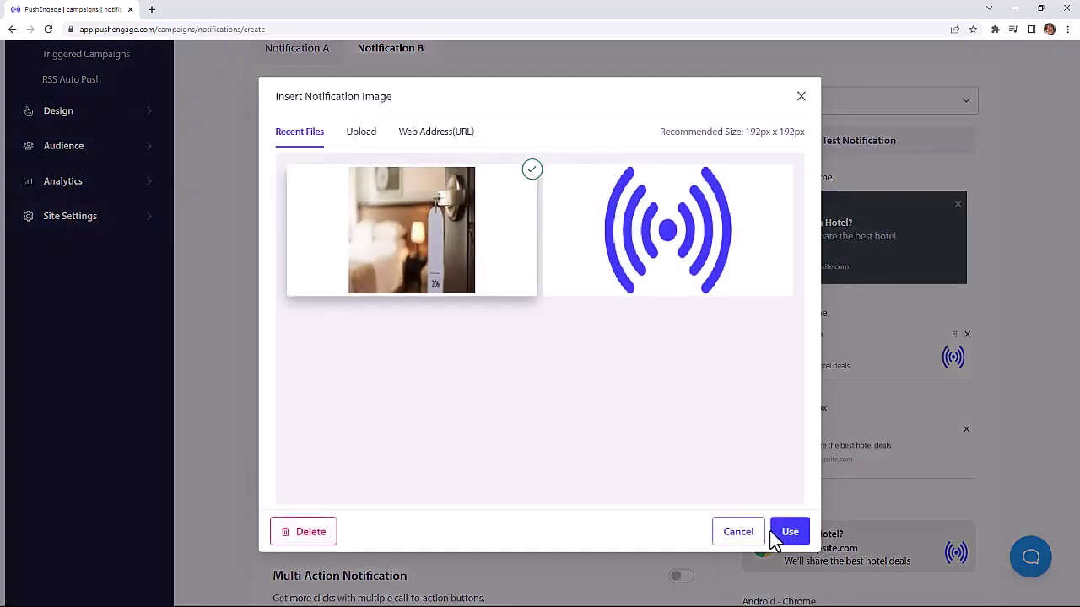
click(783, 531)
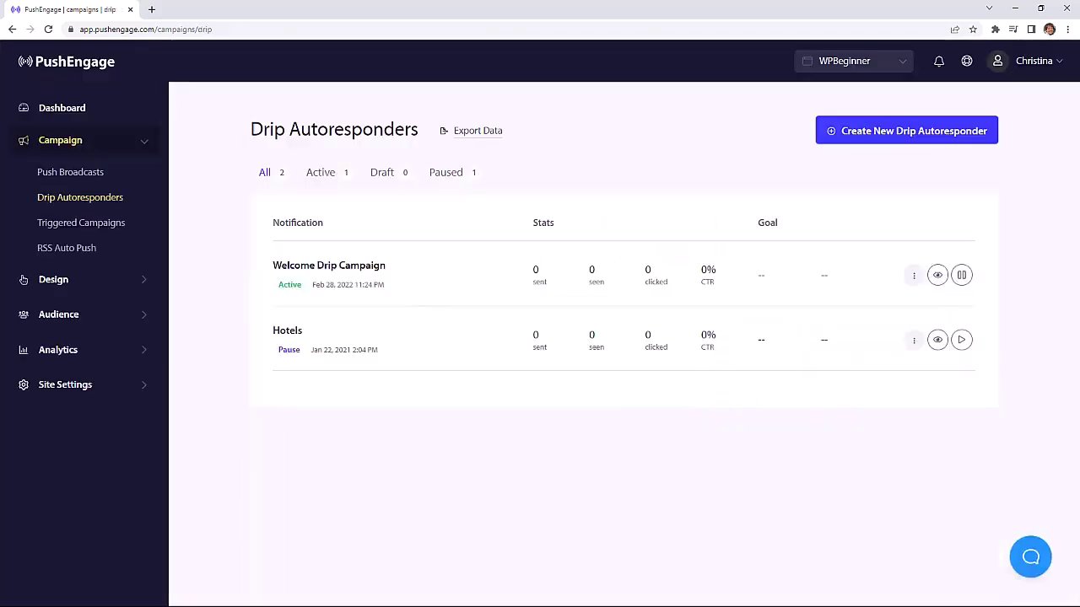
Create a new drip autoresponder and name the series Hotels
click(862, 136)
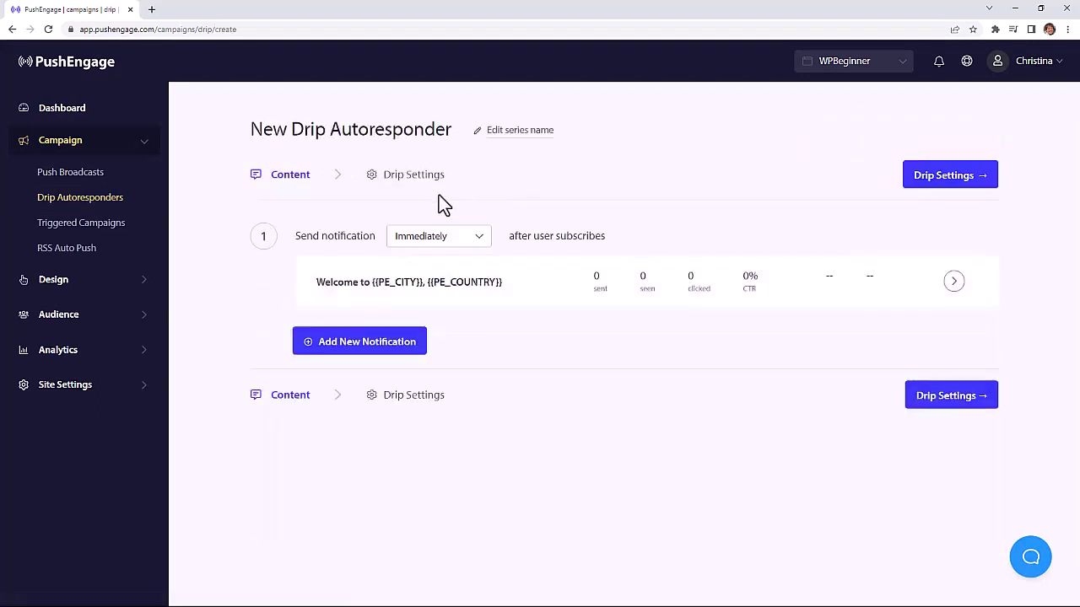
click(498, 139)
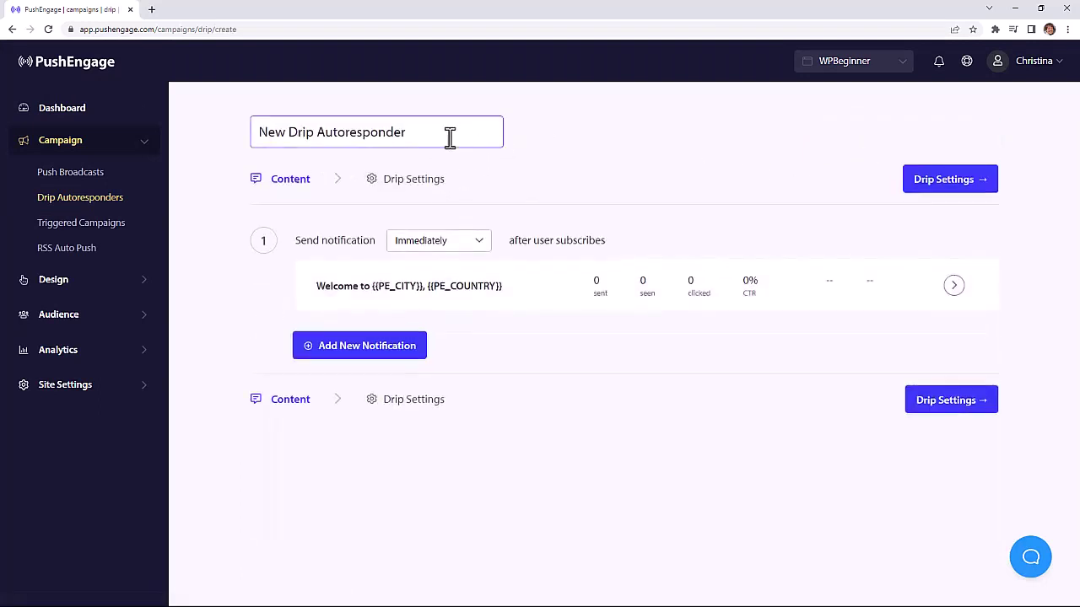
drag(448, 138, 253, 144)
text(Hotels)
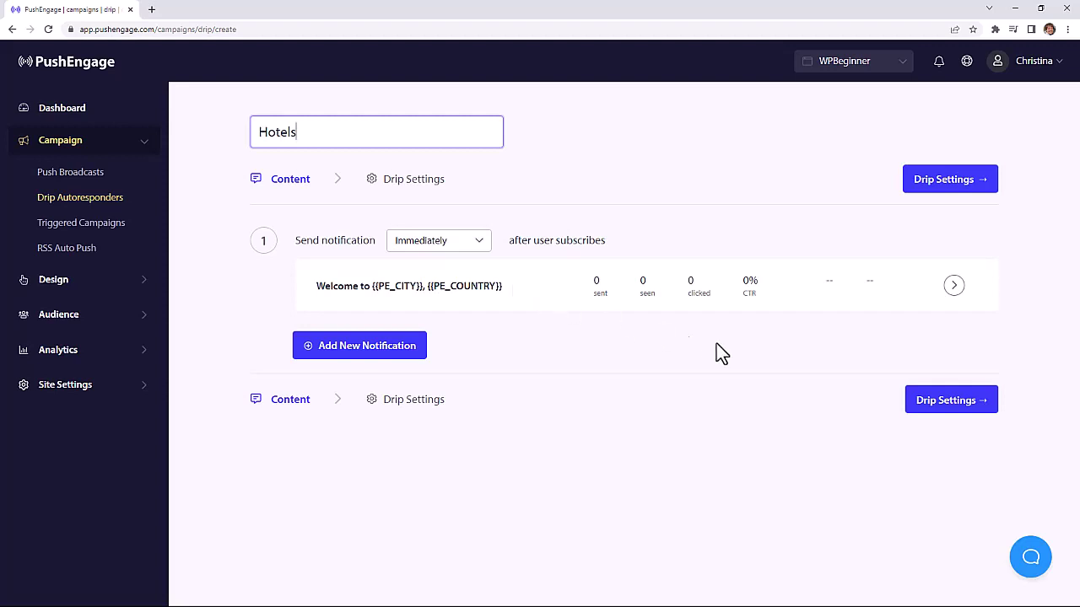
In the drip settings, send the autoresponder to a specific audience group matching any of the custom segment Hotels
click(936, 404)
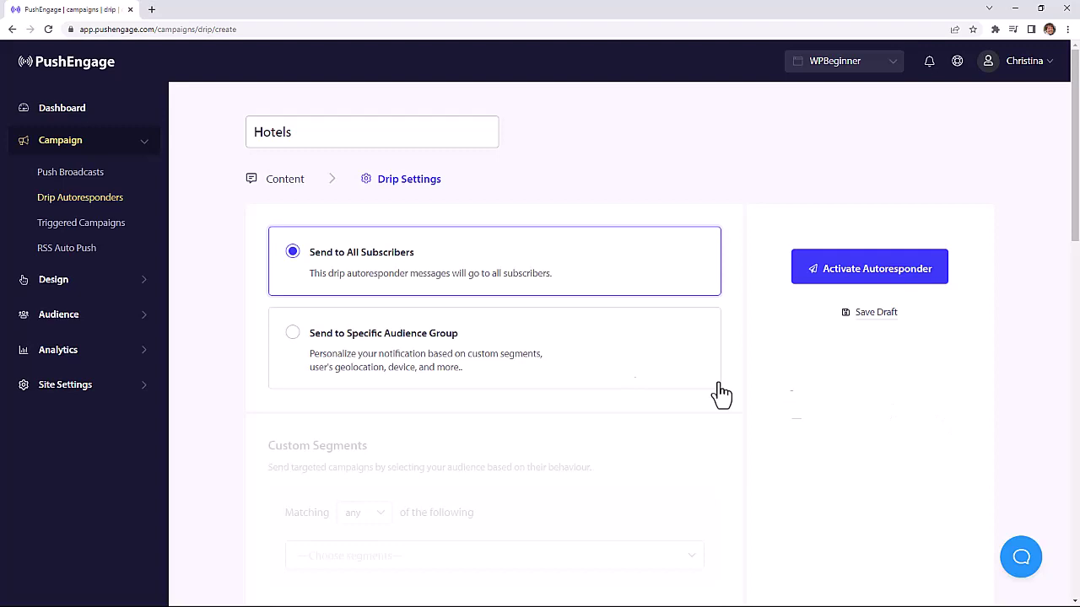
click(361, 344)
scroll(358, 346, down, 2)
click(352, 386)
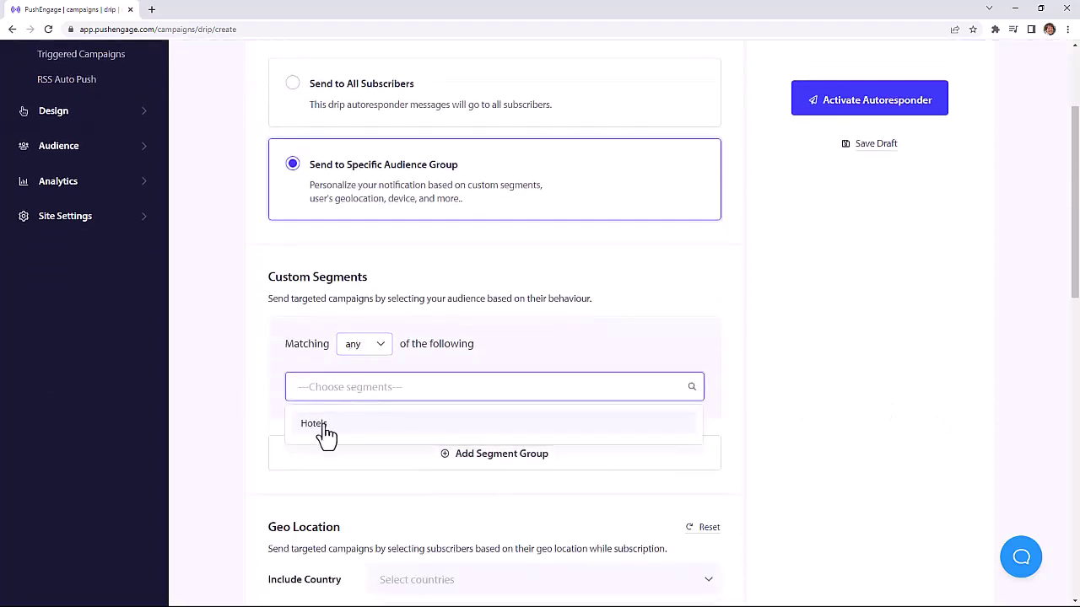
click(321, 425)
scroll(329, 431, down, 1)
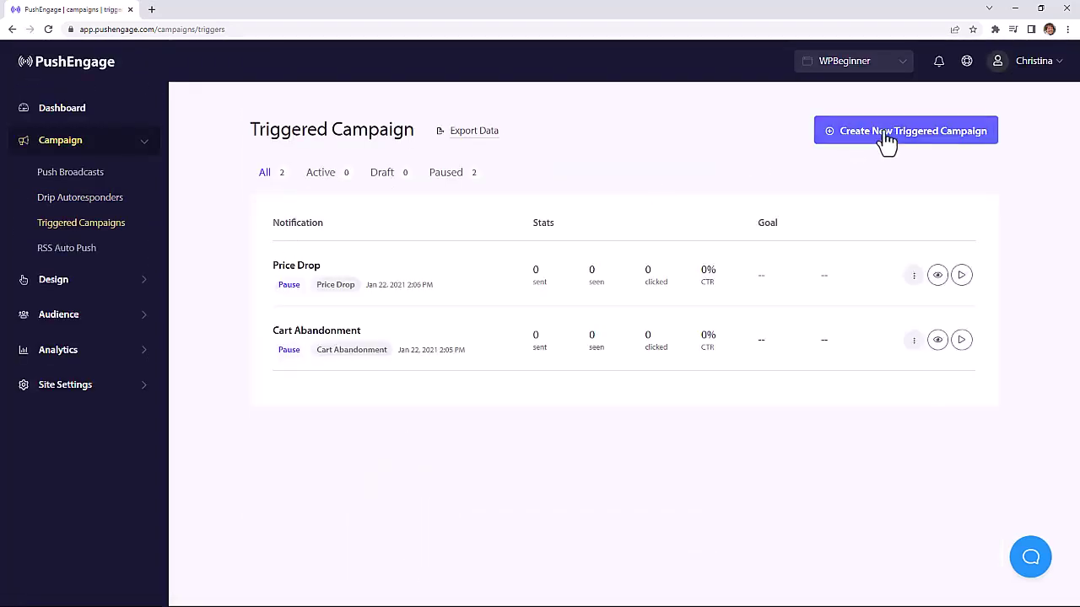
Create a Cart Abandonment triggered campaign named Abandoned Cart and open its first notification's message for editing
click(885, 137)
click(880, 292)
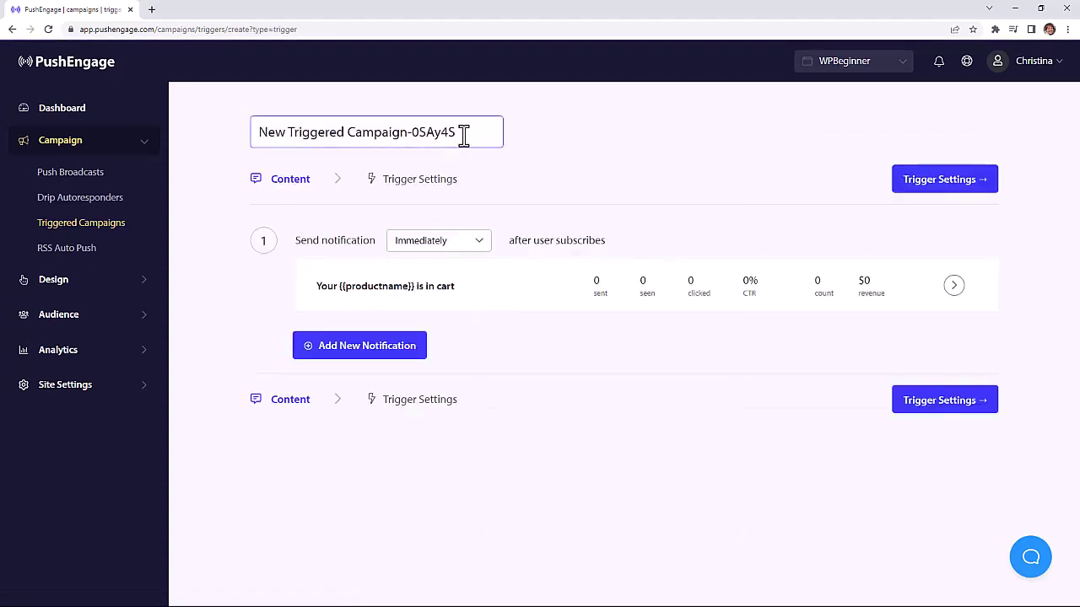
drag(465, 133, 253, 143)
text(Abandoned Cart)
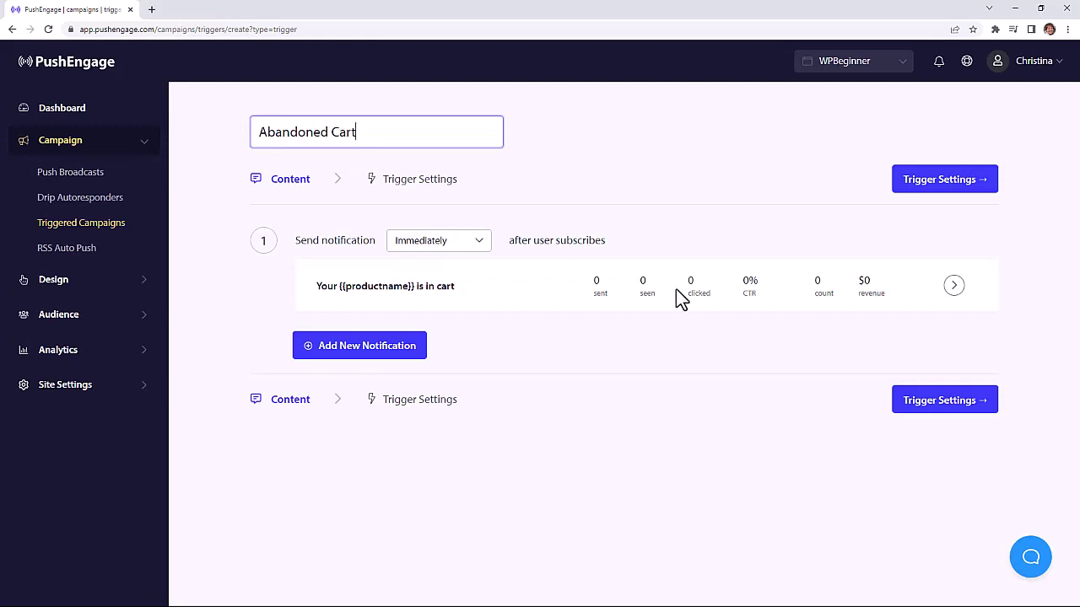
click(954, 287)
scroll(771, 316, down, 2)
click(432, 304)
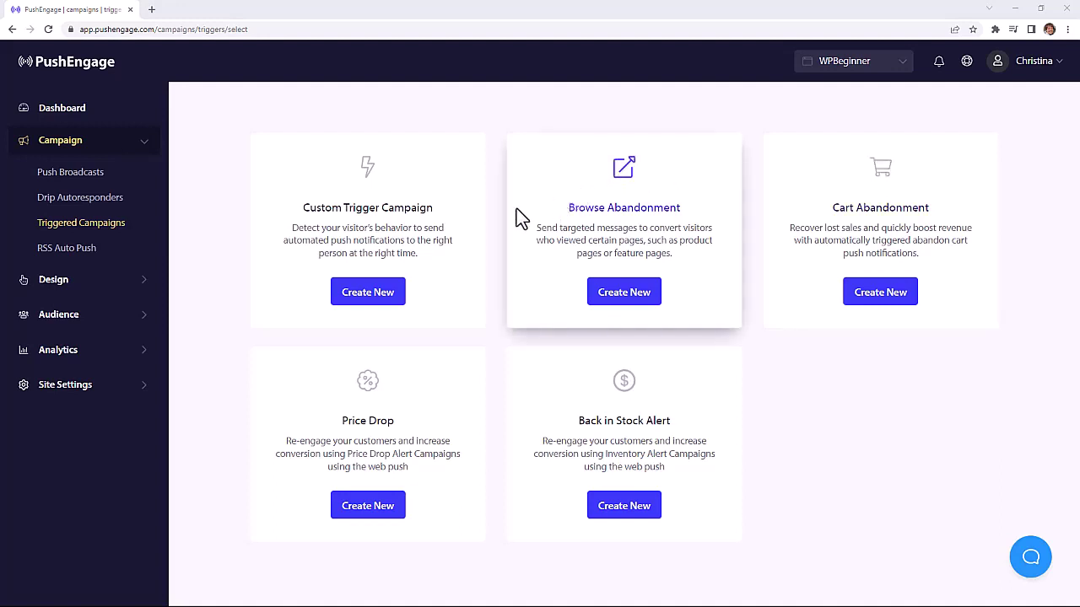
Create a Price Drop triggered campaign named Price Drop Hotel and review its notification's message placeholders and link fields
click(368, 506)
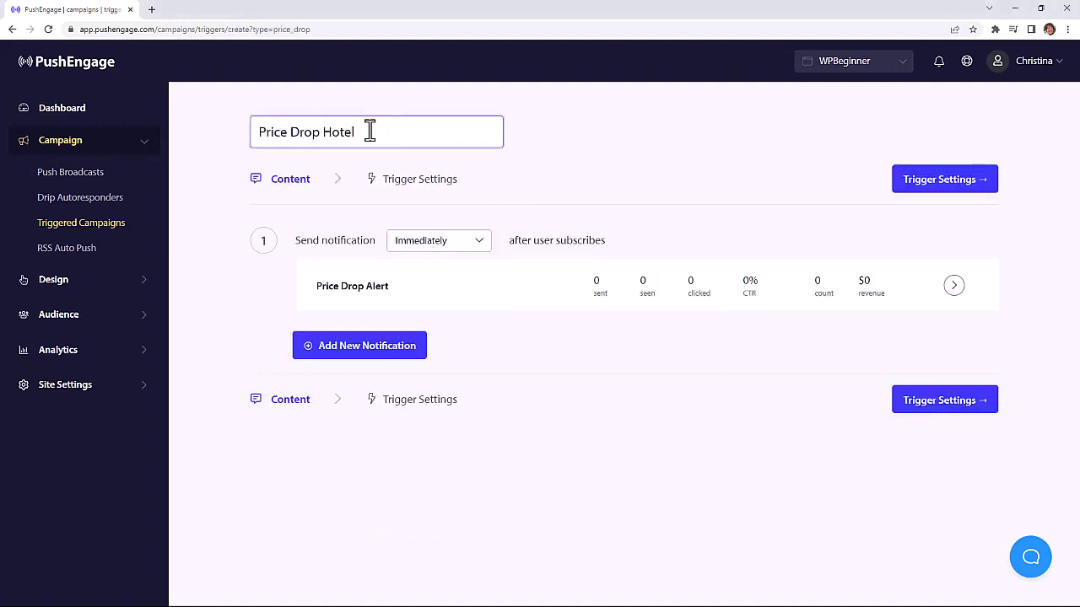
click(954, 286)
scroll(600, 314, down, 2)
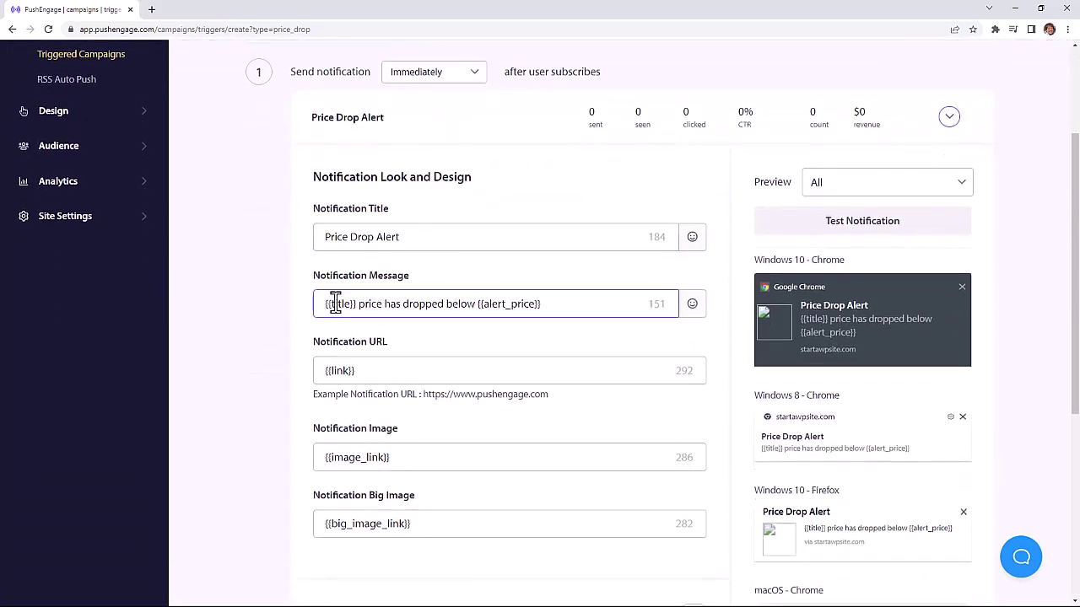
double_click(510, 306)
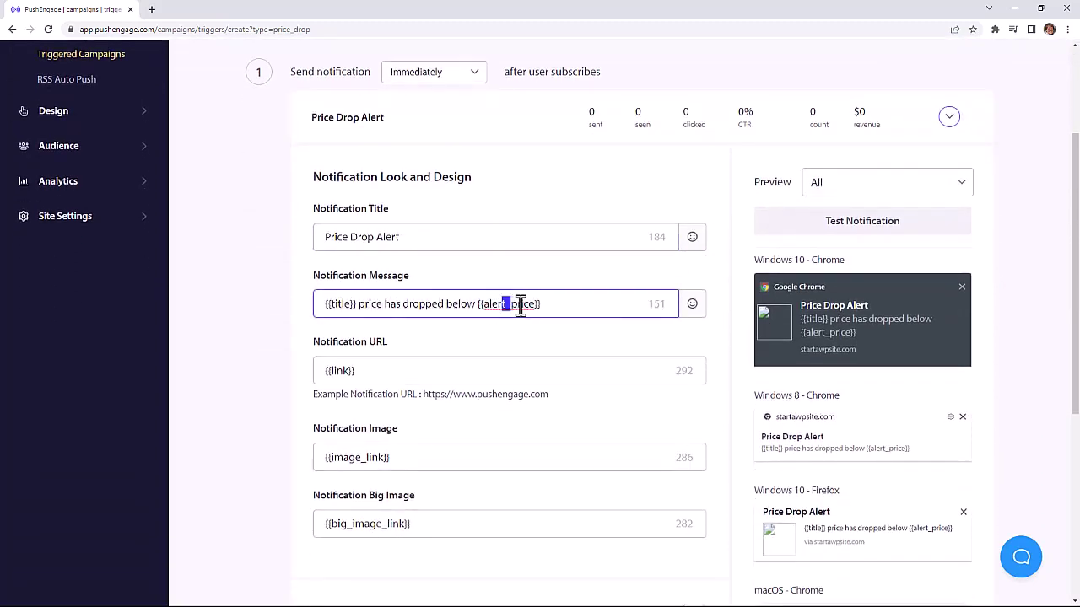
click(557, 312)
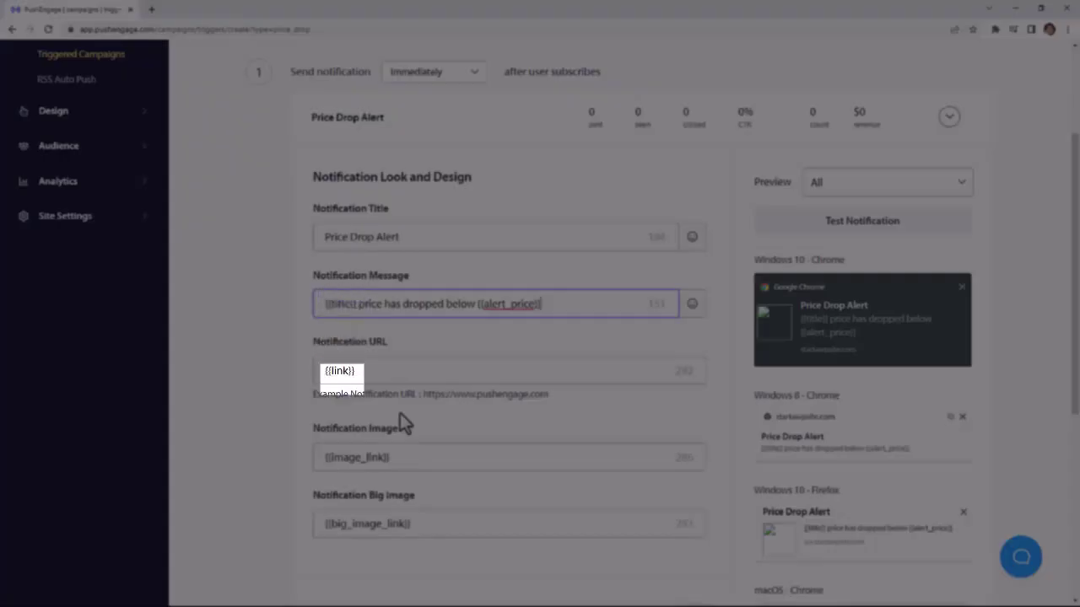
scroll(399, 417, down, 5)
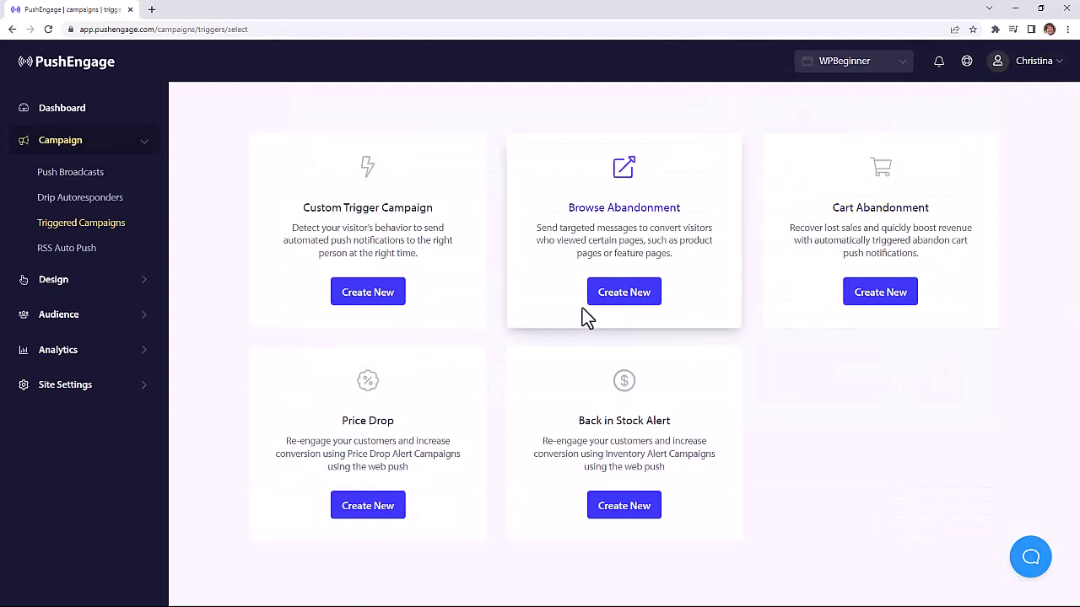
Create a Browse Abandonment triggered campaign named Sellout Hotel Rooms and review its notification's title, message, URL and image fields
click(610, 306)
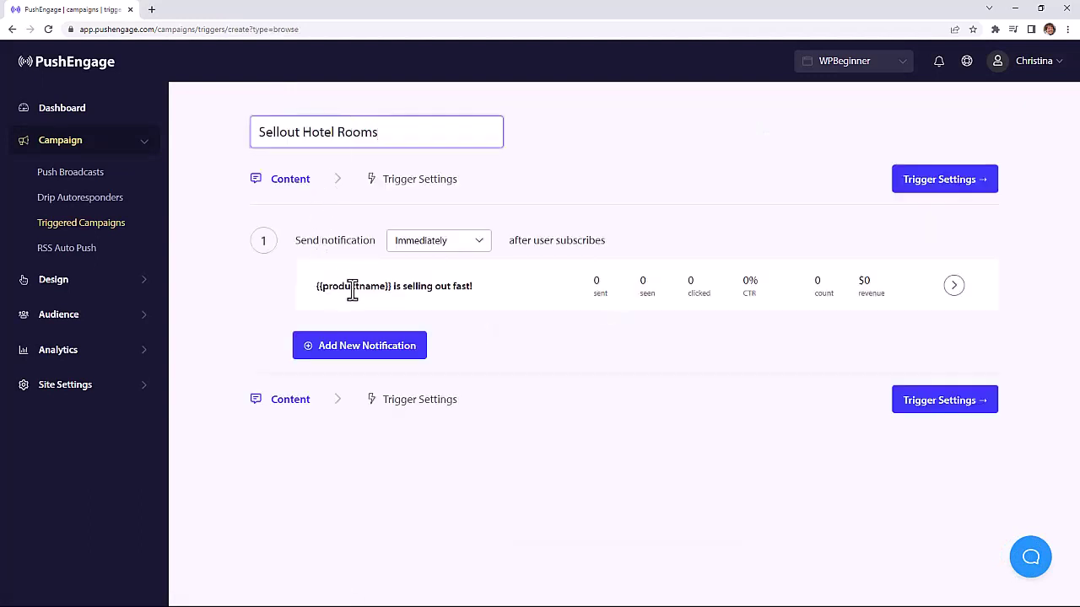
click(953, 285)
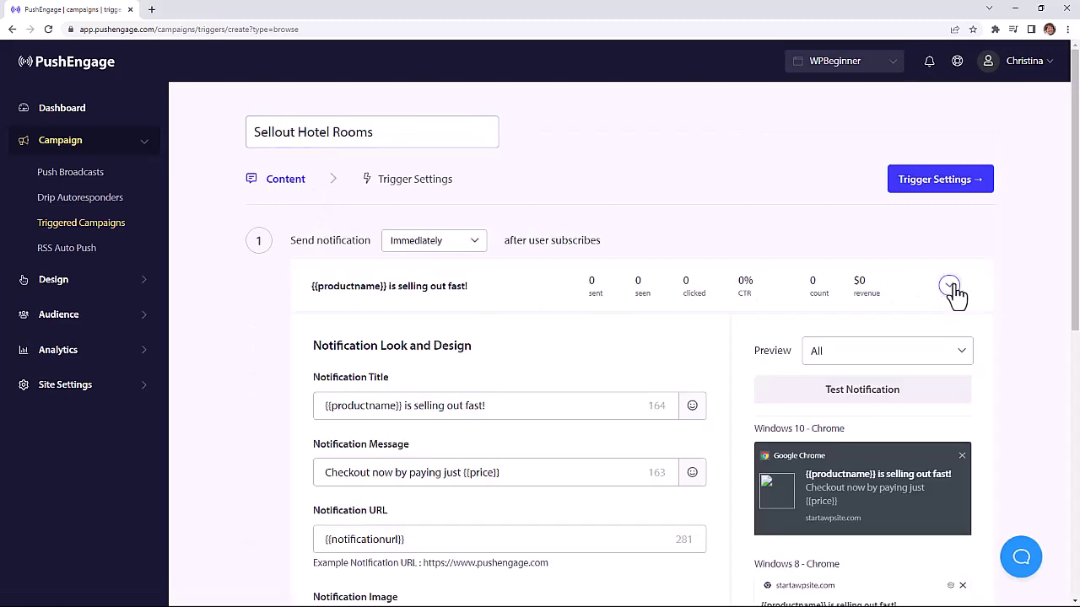
scroll(759, 280, down, 2)
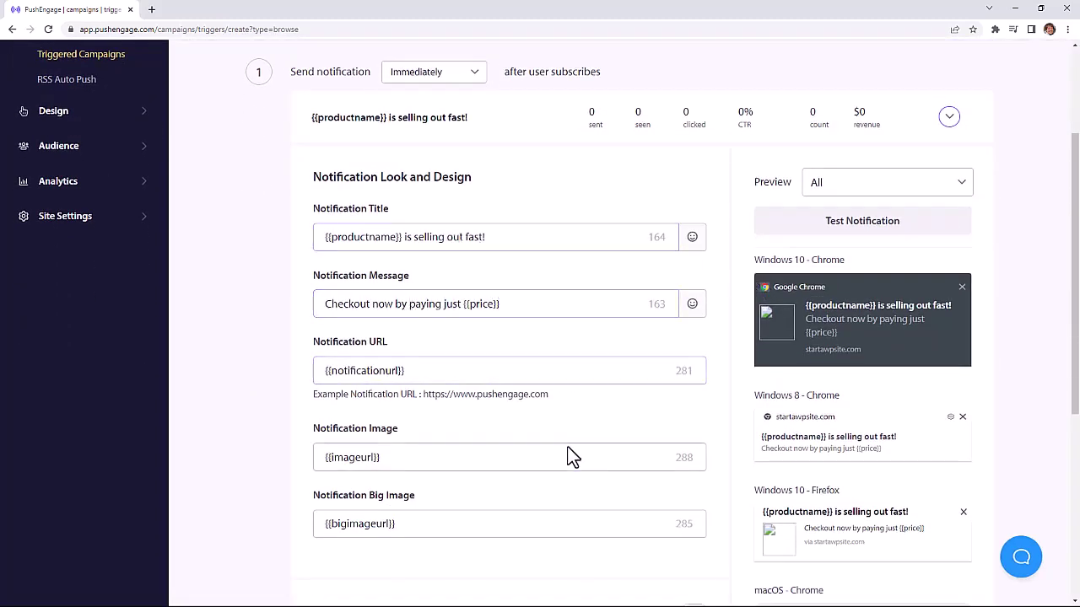
scroll(566, 451, down, 1)
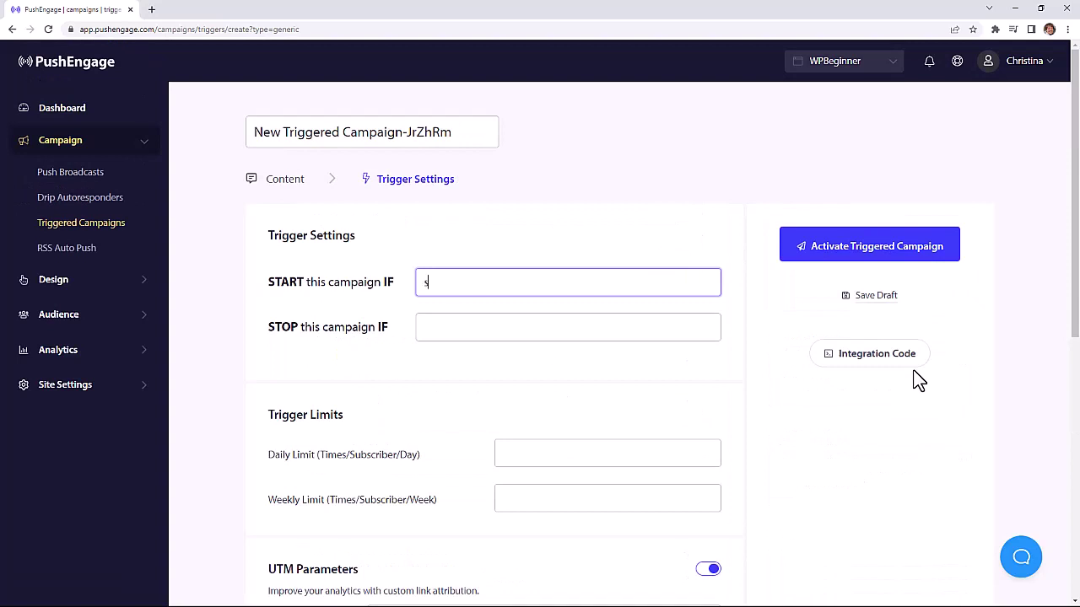
Set the custom triggered campaign to start if "start" and stop if "end", limiting it to 5 times daily and 10 times weekly per subscriber
key(Tab)
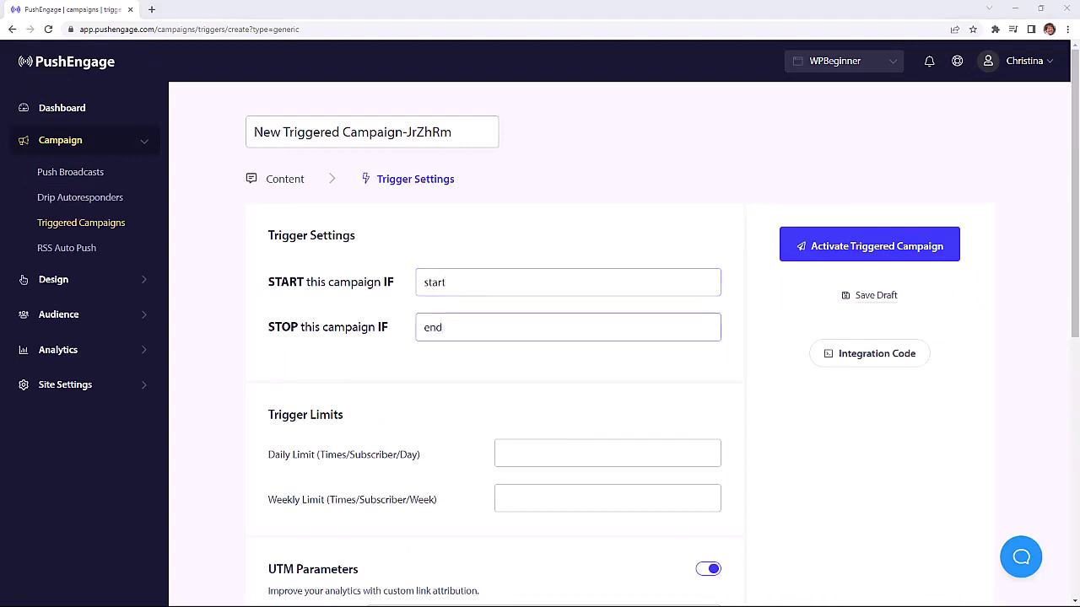
scroll(545, 473, down, 2)
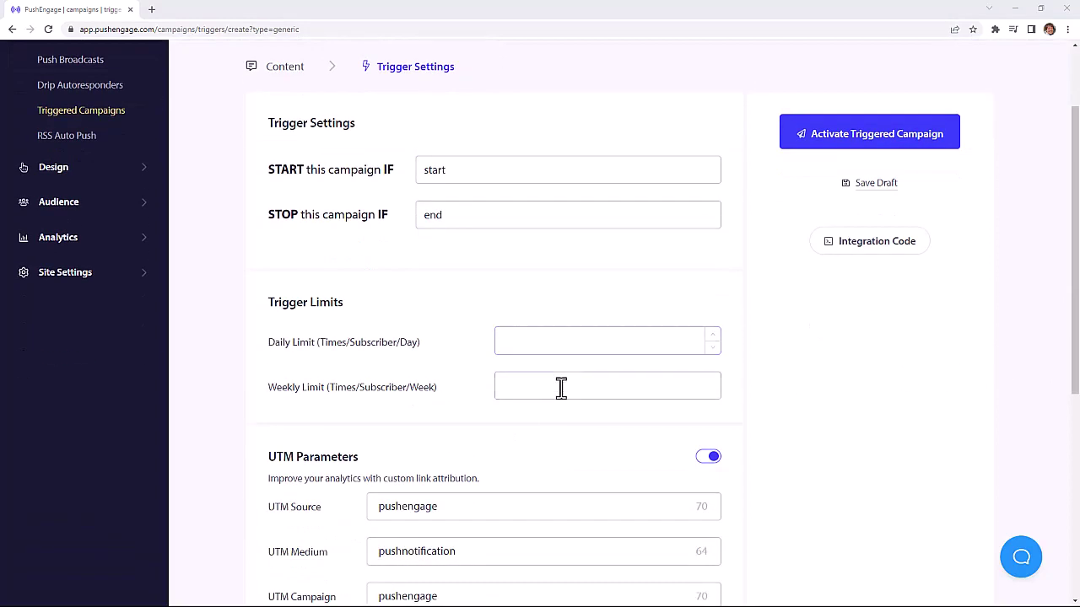
click(566, 342)
text(5)
click(561, 384)
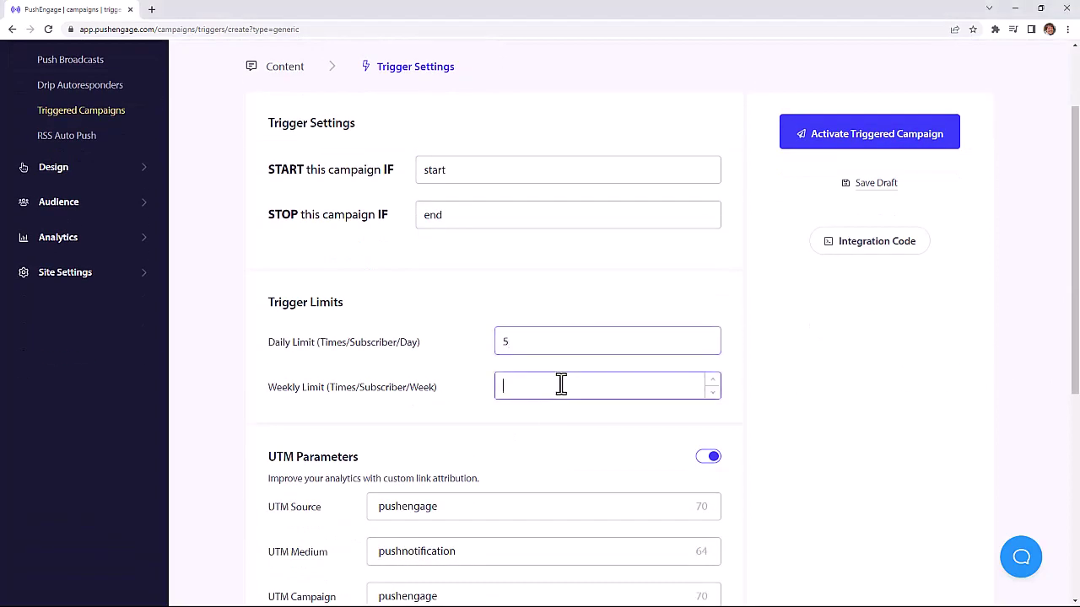
text(10)
scroll(567, 397, down, 4)
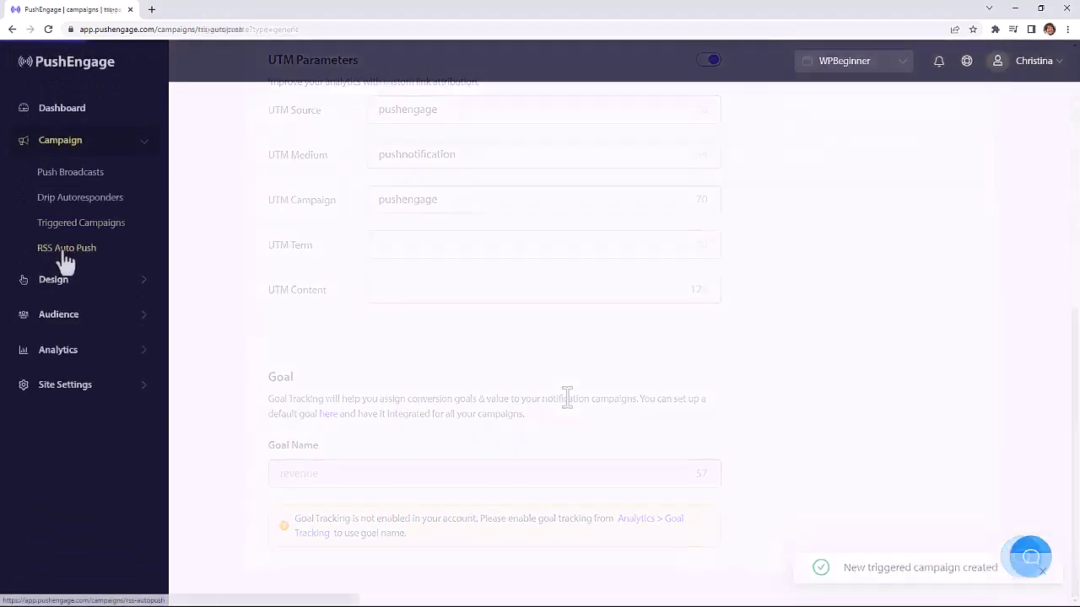
click(66, 248)
click(285, 240)
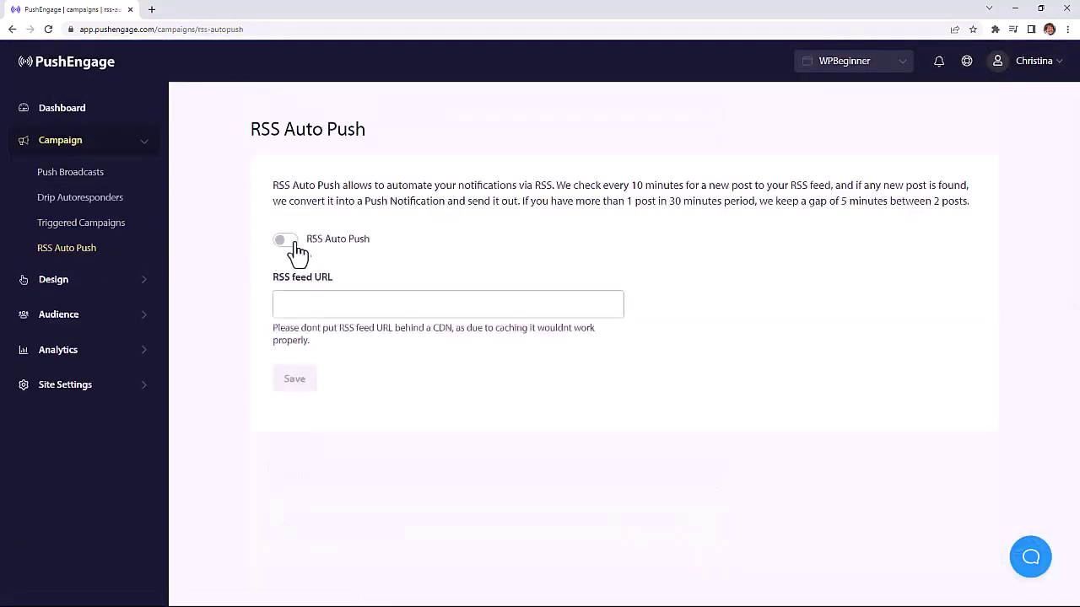
click(320, 302)
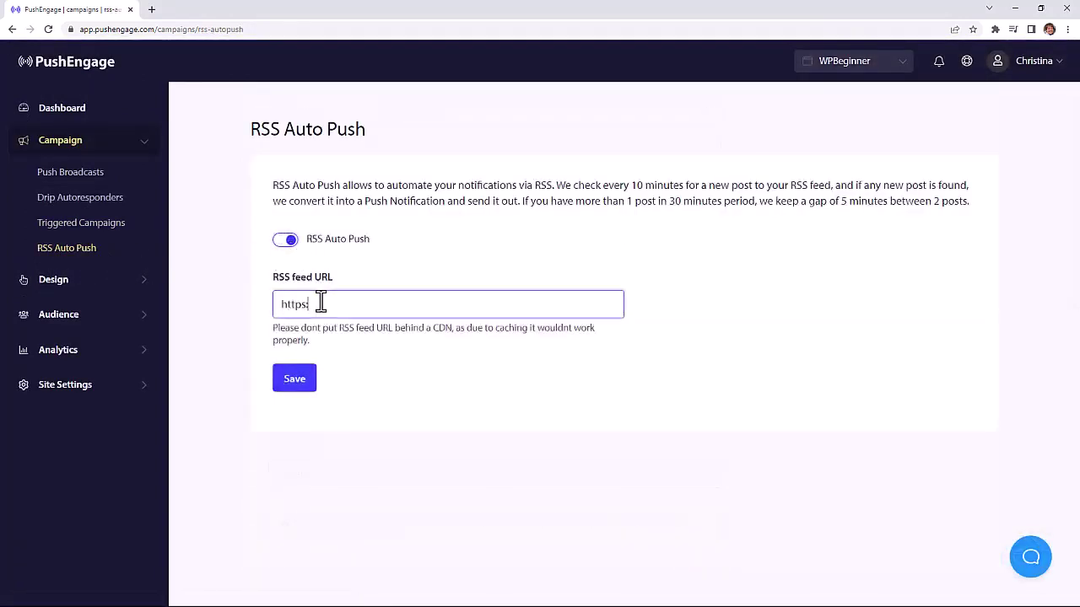
text(https://e)
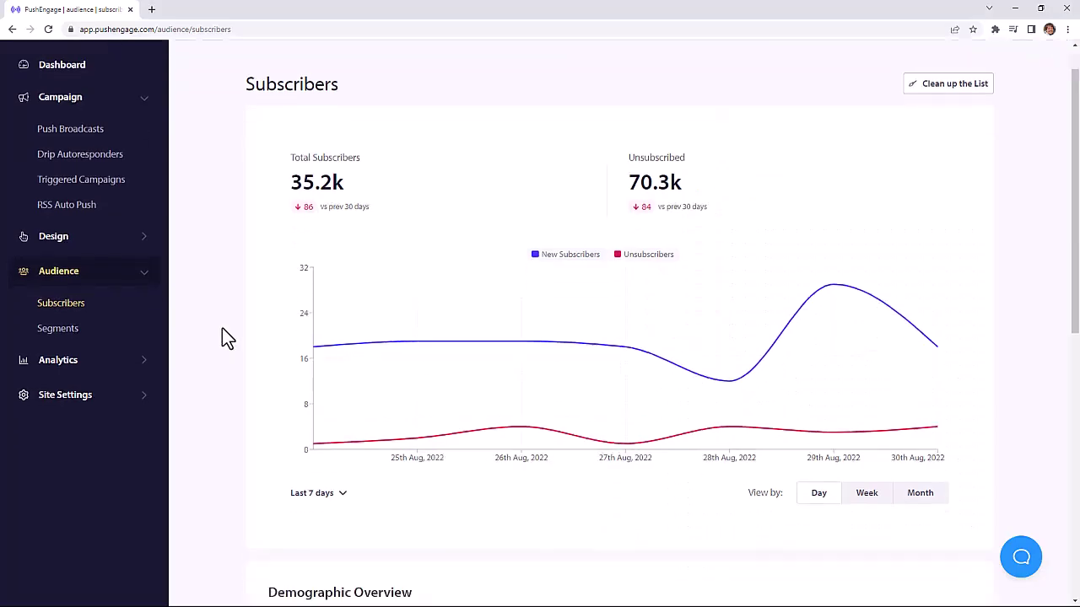
Examine the subscriber trend and demographic overview, and review the monthly detailed statistics in Opt-in Analytics
scroll(221, 329, down, 5)
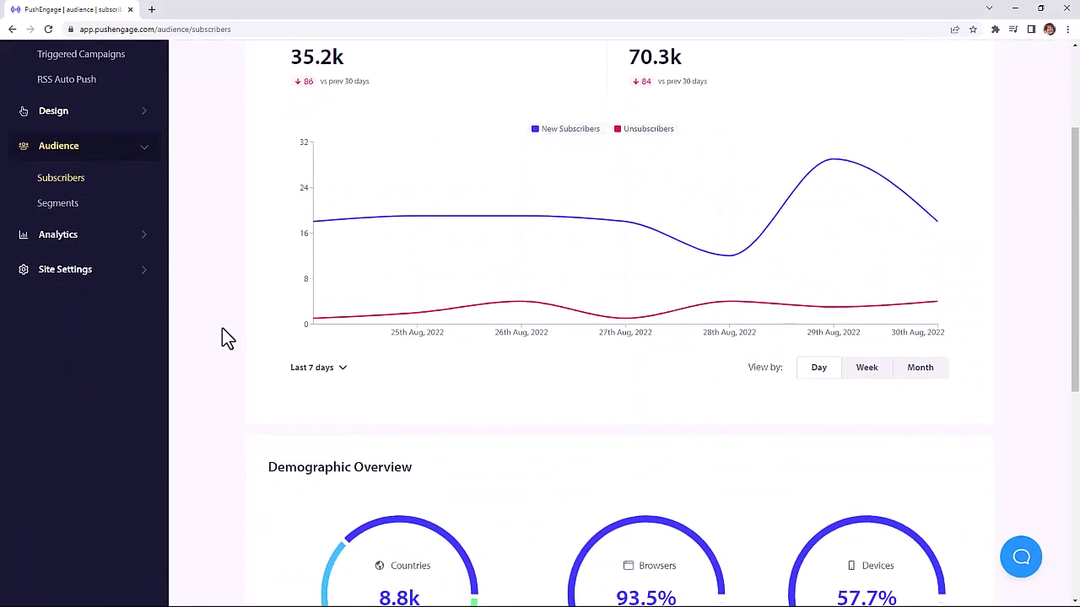
scroll(225, 343, down, 1)
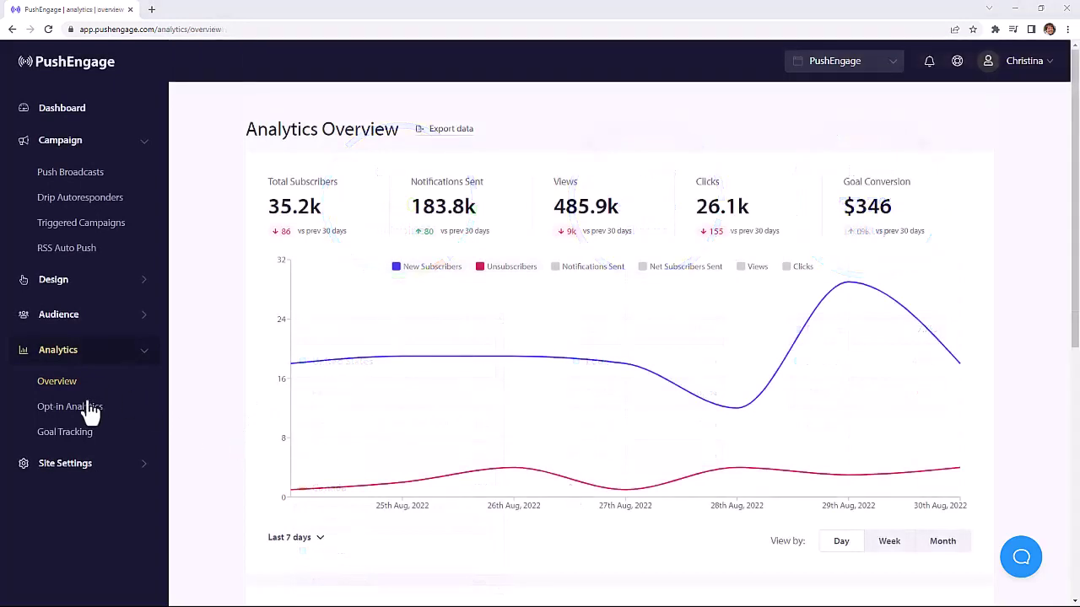
click(91, 407)
scroll(458, 419, down, 3)
click(422, 441)
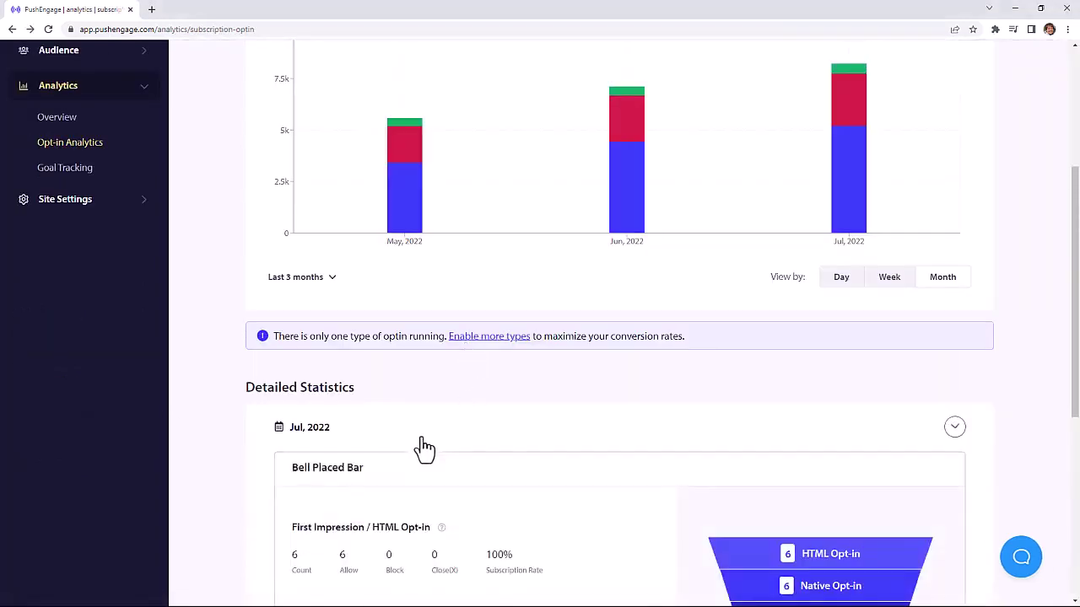
scroll(424, 449, down, 3)
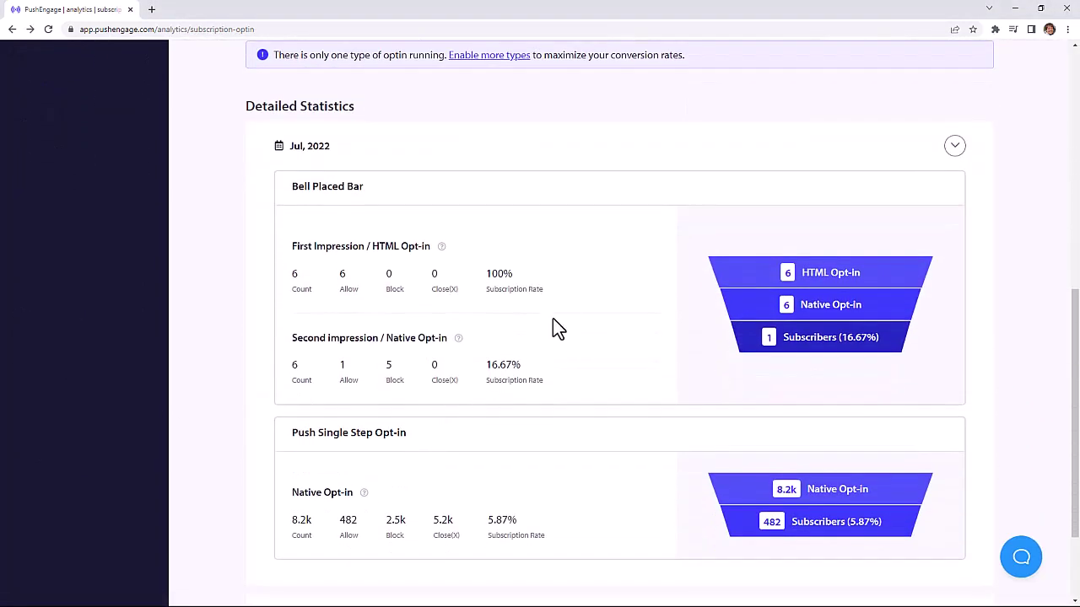
scroll(561, 324, down, 1)
scroll(634, 287, up, 1)
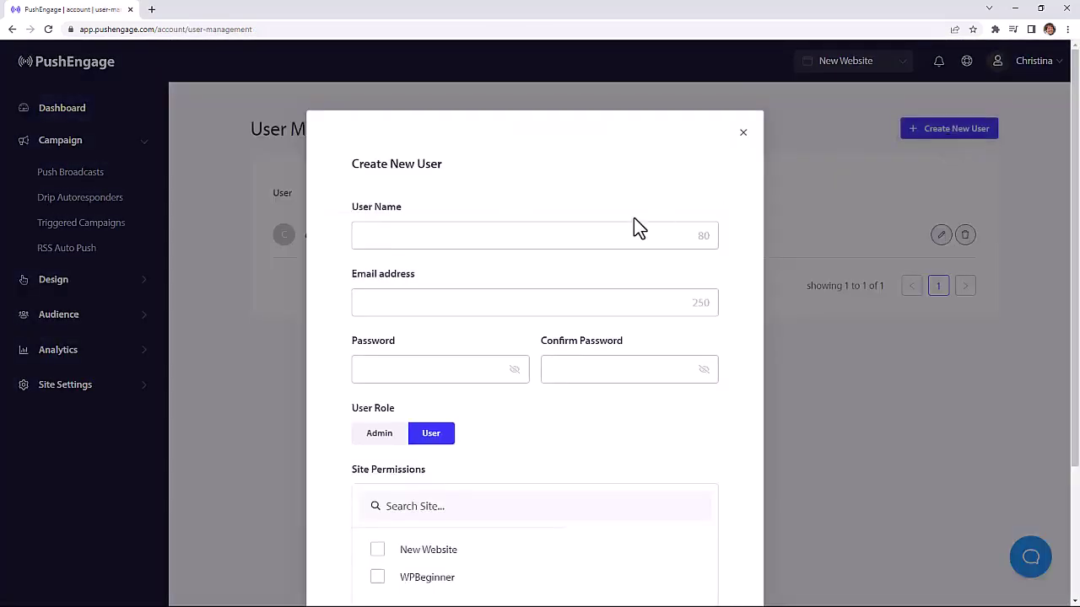
Fill in the new user form with the user name Team and the team member's email address
scroll(634, 225, down, 2)
scroll(591, 221, up, 1)
click(540, 180)
text(Team)
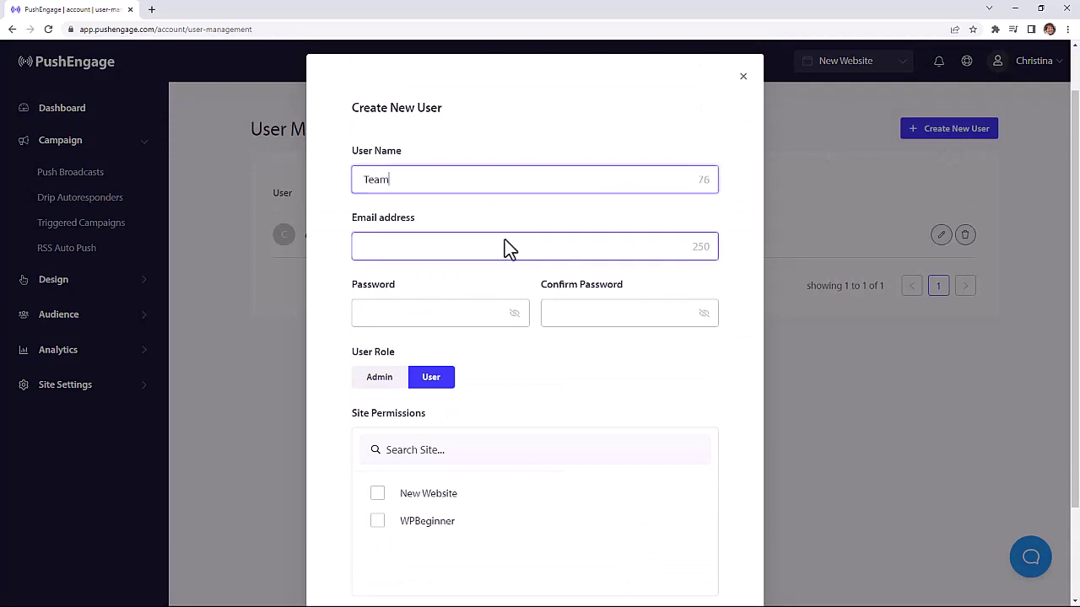
click(505, 243)
text(team@example.com)
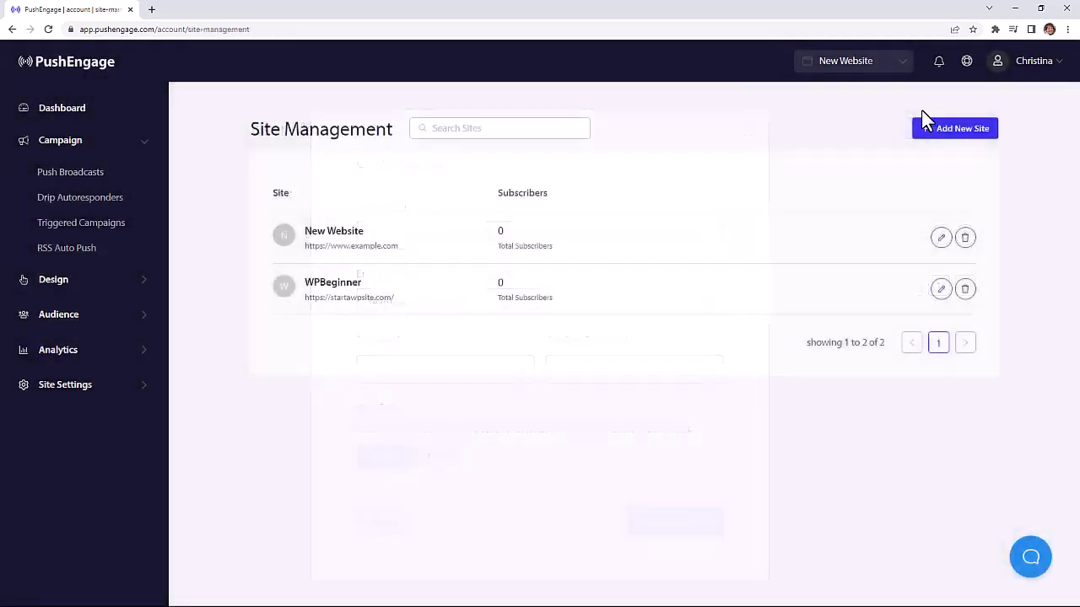
click(923, 127)
text(New Site)
click(501, 292)
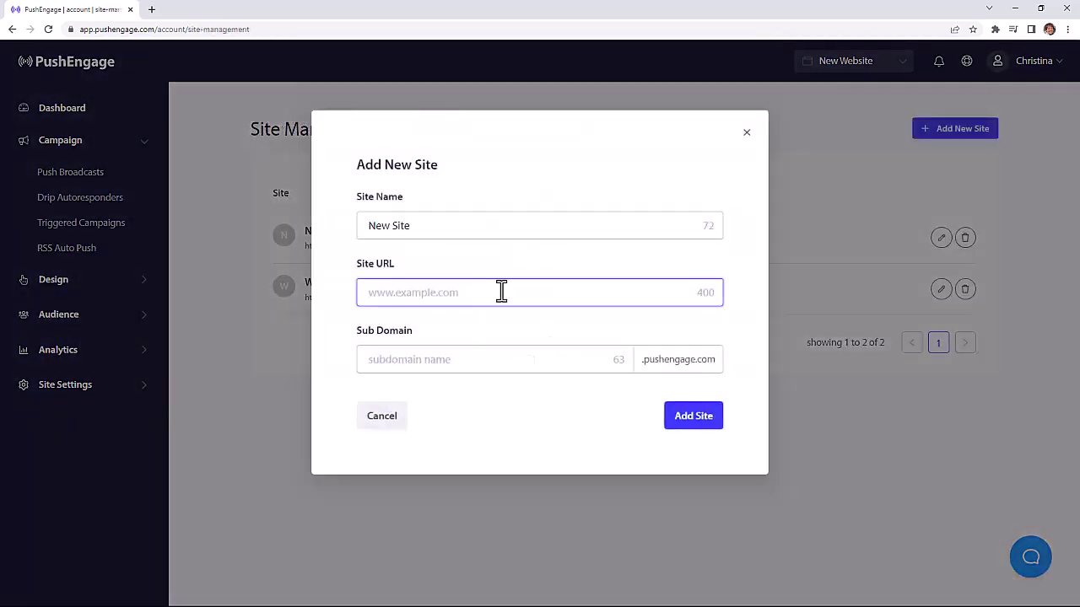
text(https://startyourwps)
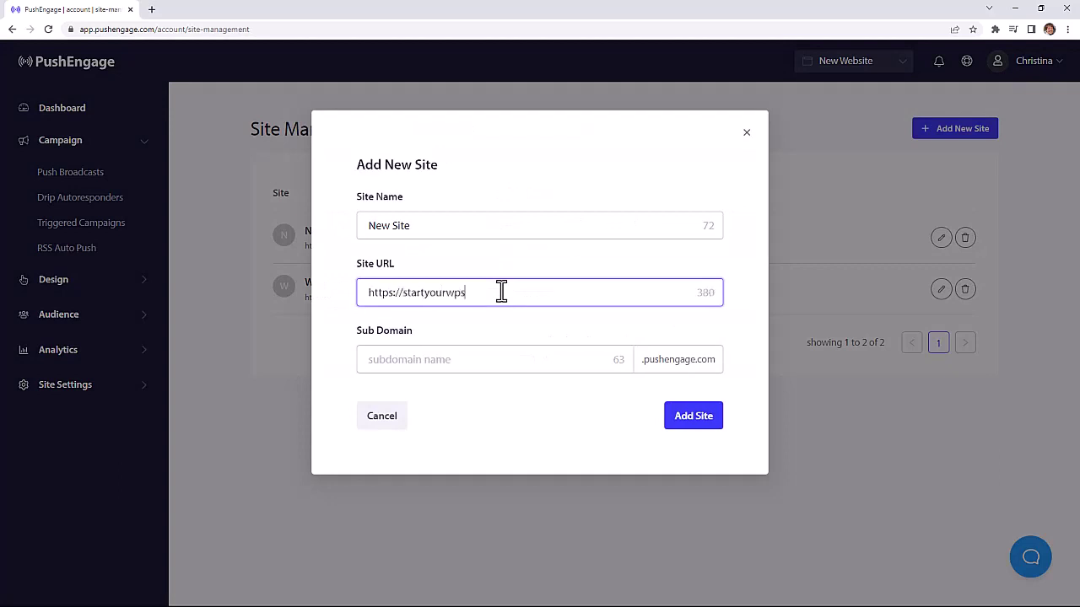
text(ite.com)
click(690, 422)
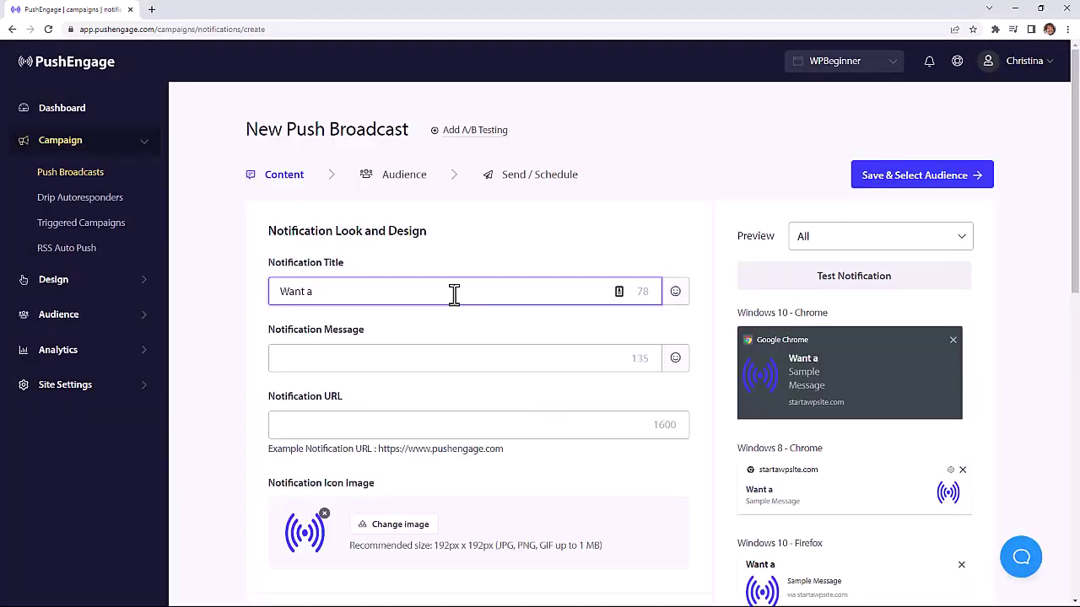
Title the push broadcast "Want a Hotel Deal?", set its message to "We'll share all the hotel deals we find." and begin its URL with https
text(Hotel D)
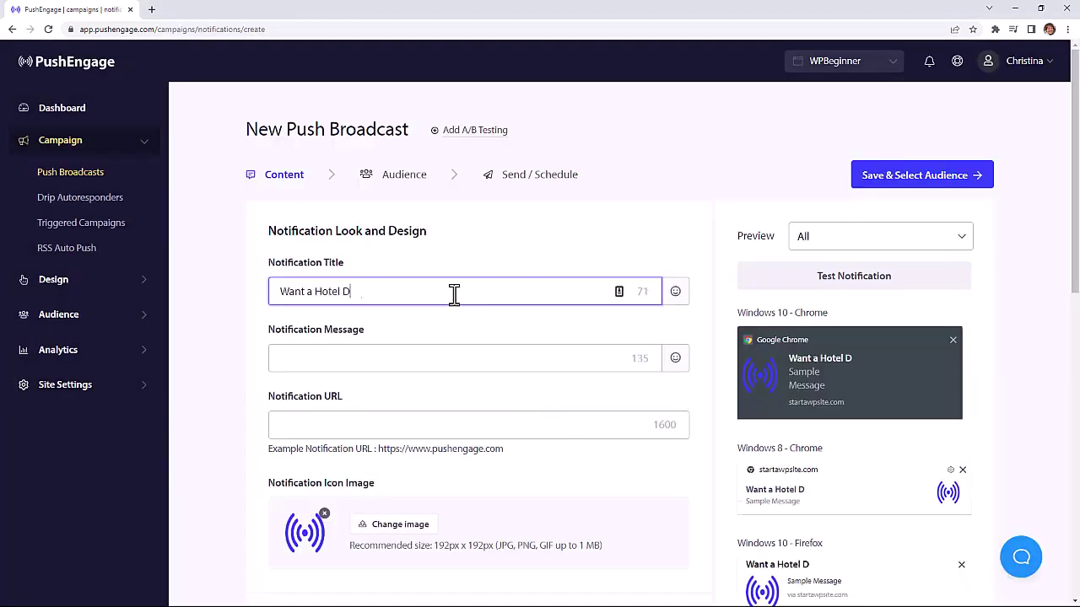
text(eal?)
click(330, 357)
text(We'll share all the hotel deals we)
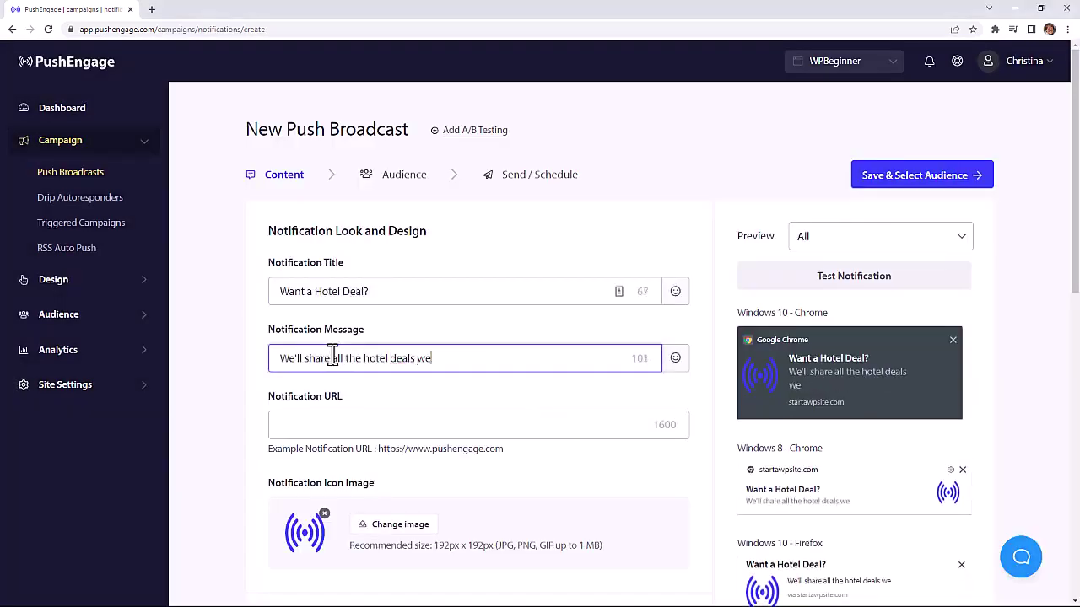
text( find.)
click(336, 424)
text(https)
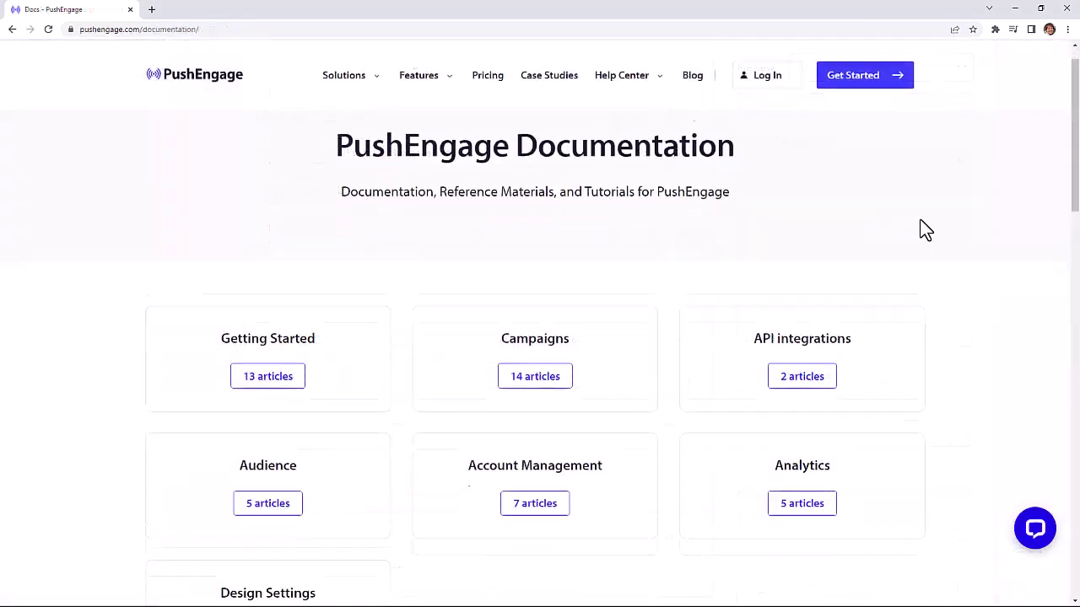
Look over the article categories in the PushEngage documentation
scroll(925, 230, down, 1)
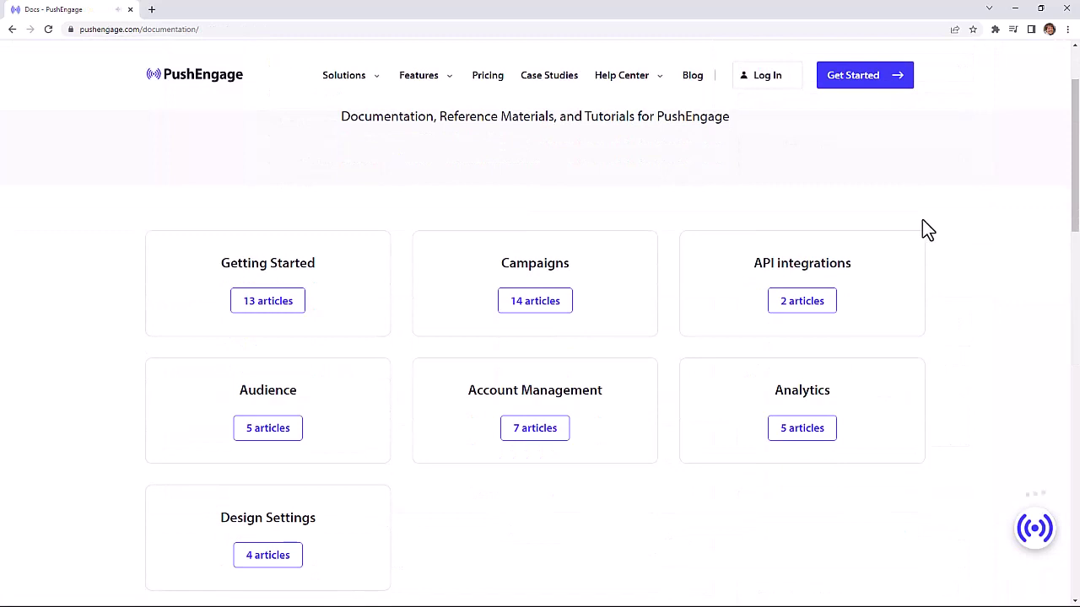